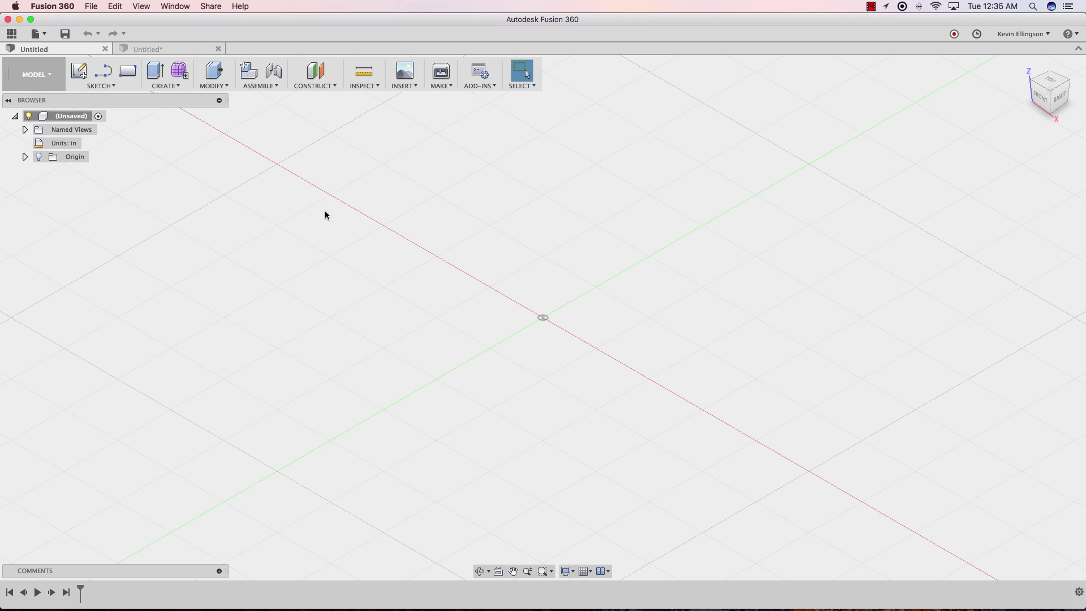
On the XY plane, draw a center-point arc at the origin sweeping almost a full circle, leaving a small left gap
left_click(116, 87)
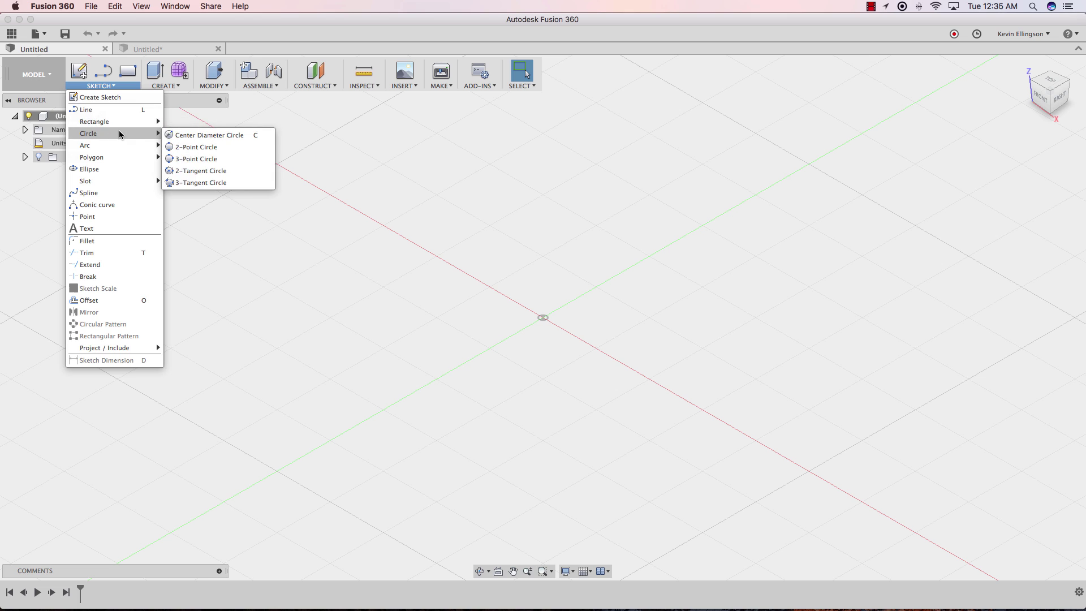
mouse_move(118, 145)
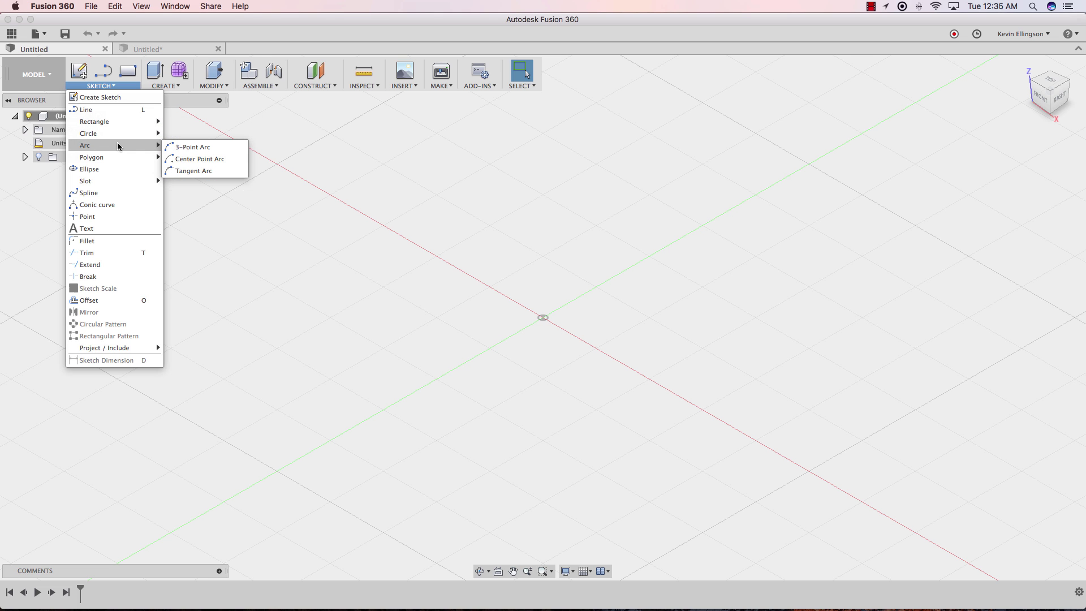
left_click(216, 163)
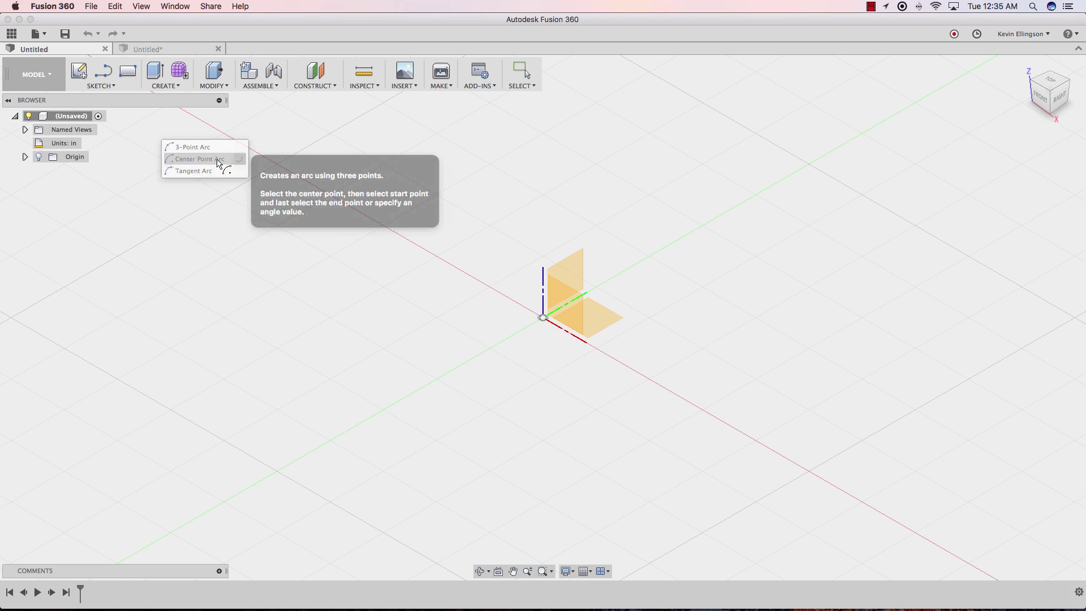
left_click(600, 323)
left_click(493, 353)
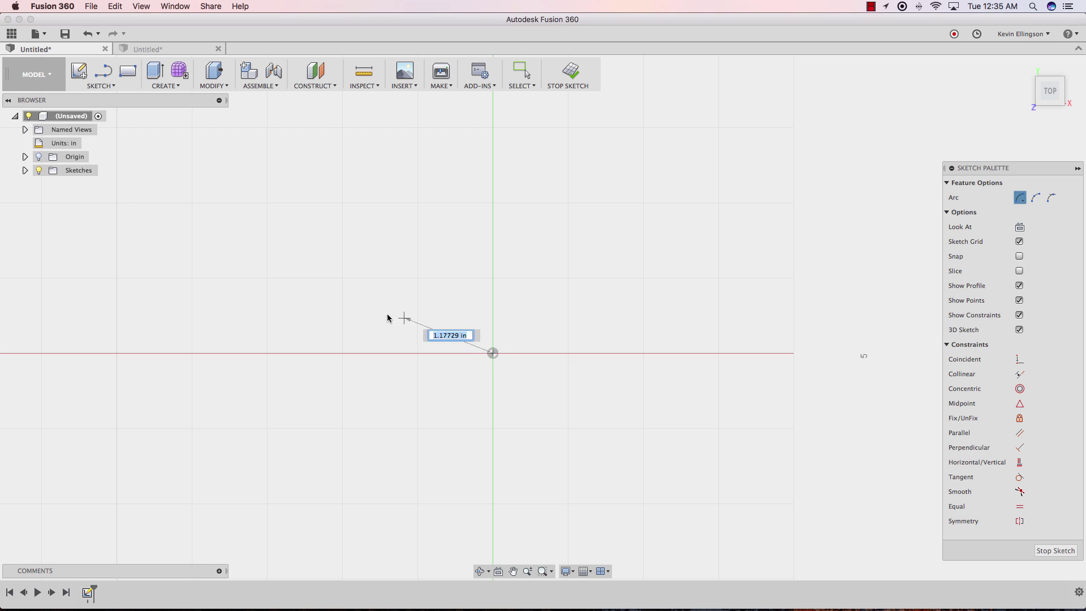
left_click(297, 329)
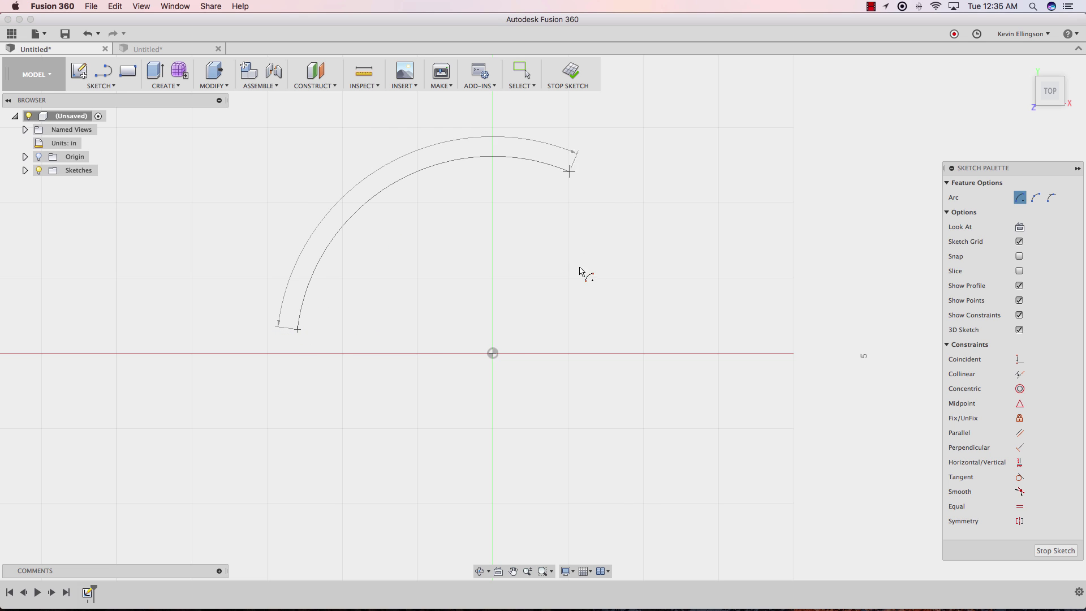
left_click(298, 379)
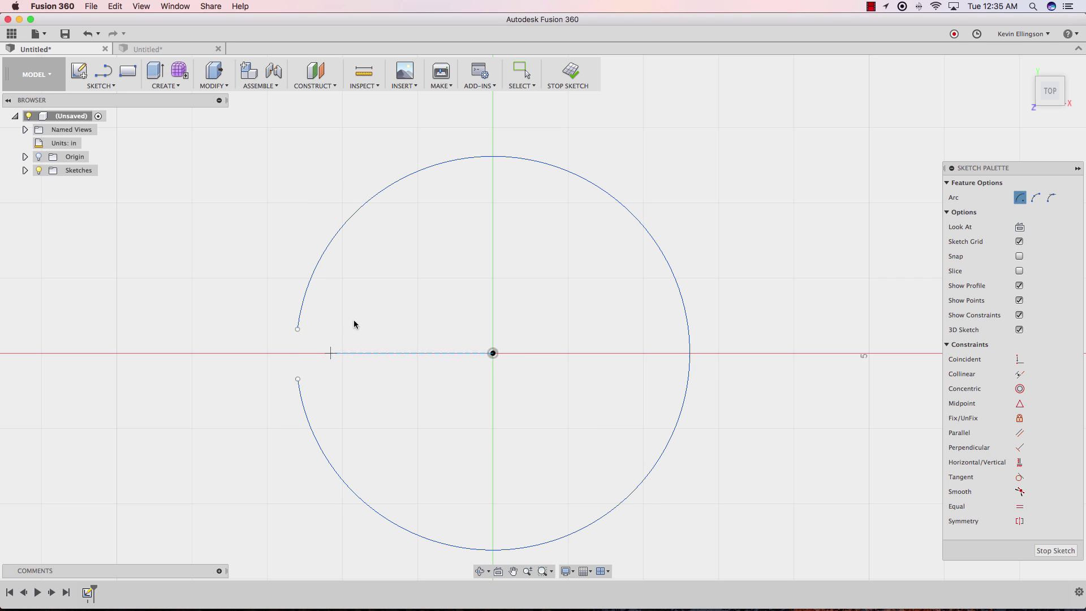
right_click(362, 311)
left_click(414, 312)
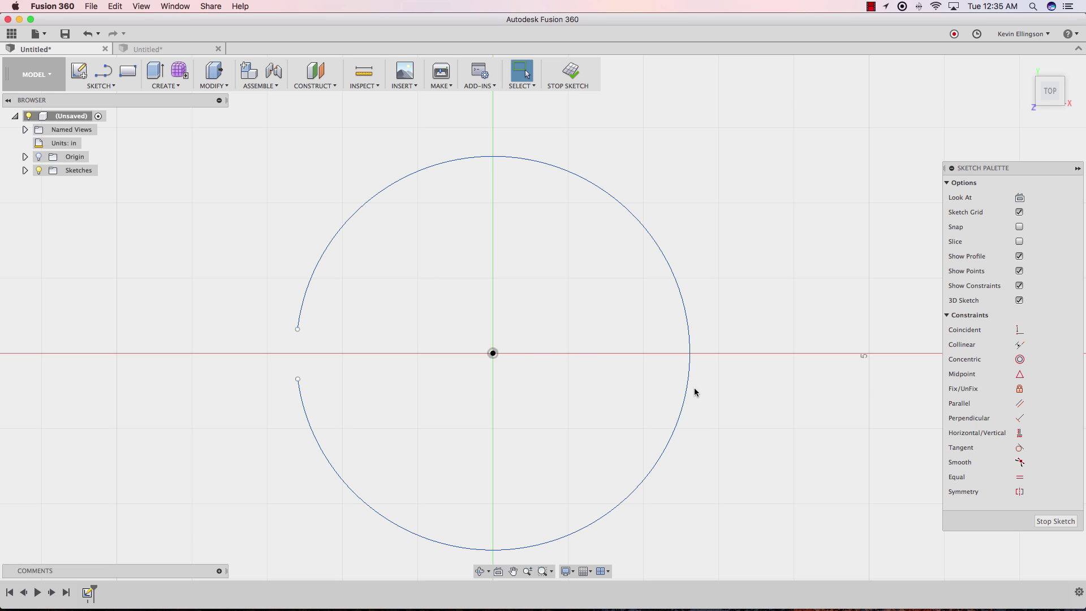
Add a short radius line starting at the origin
key("Return")
left_click(493, 353)
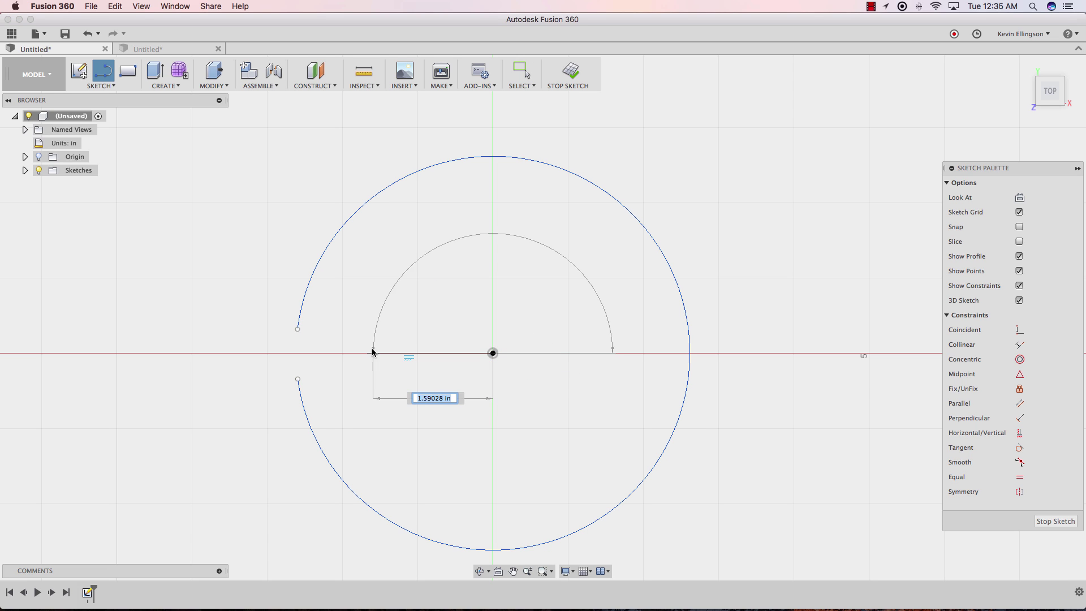
key("Escape")
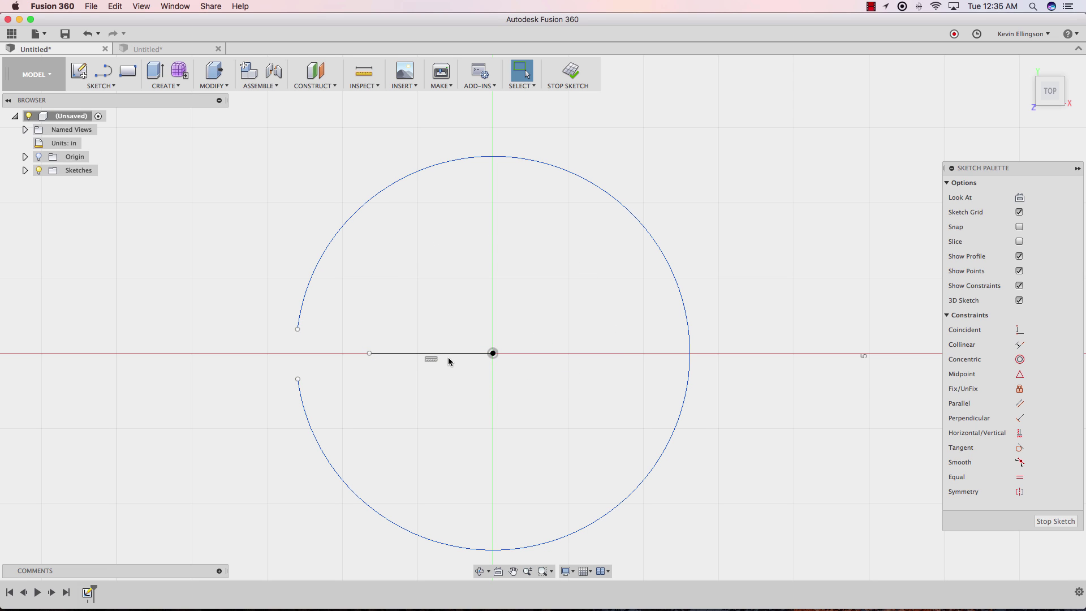
Make the radius line construction and constrain the arc's two endpoints symmetric about it
left_click(453, 353)
left_click(1012, 198)
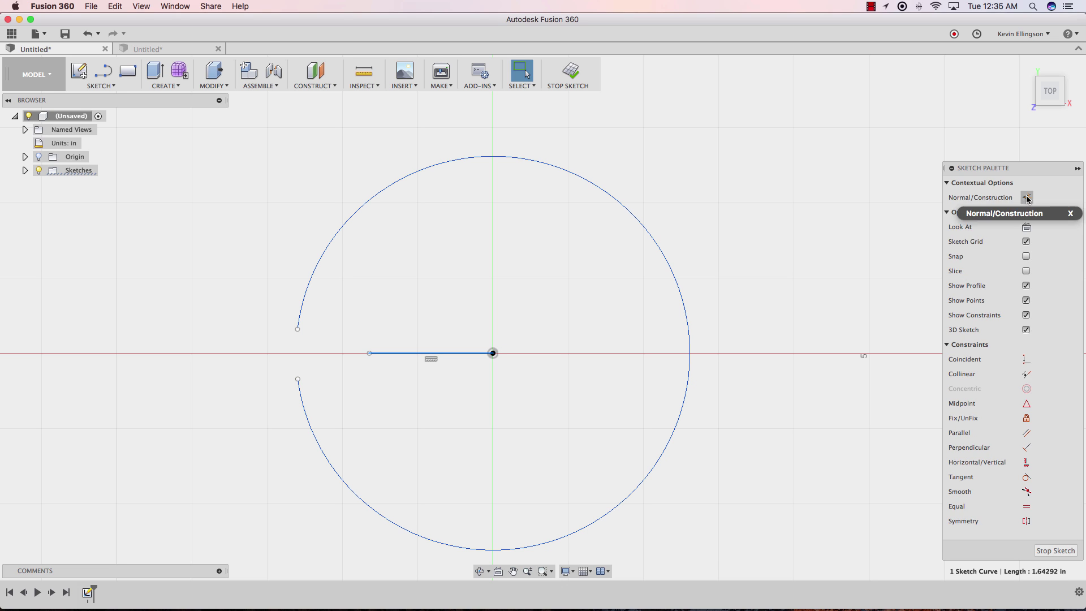
left_click(1020, 492)
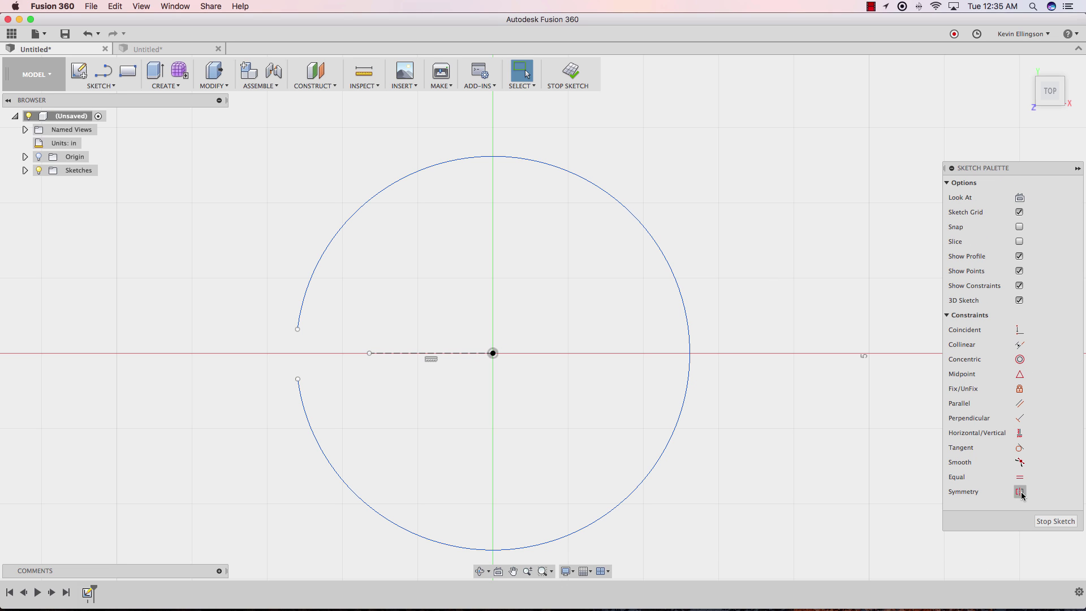
left_click(298, 329)
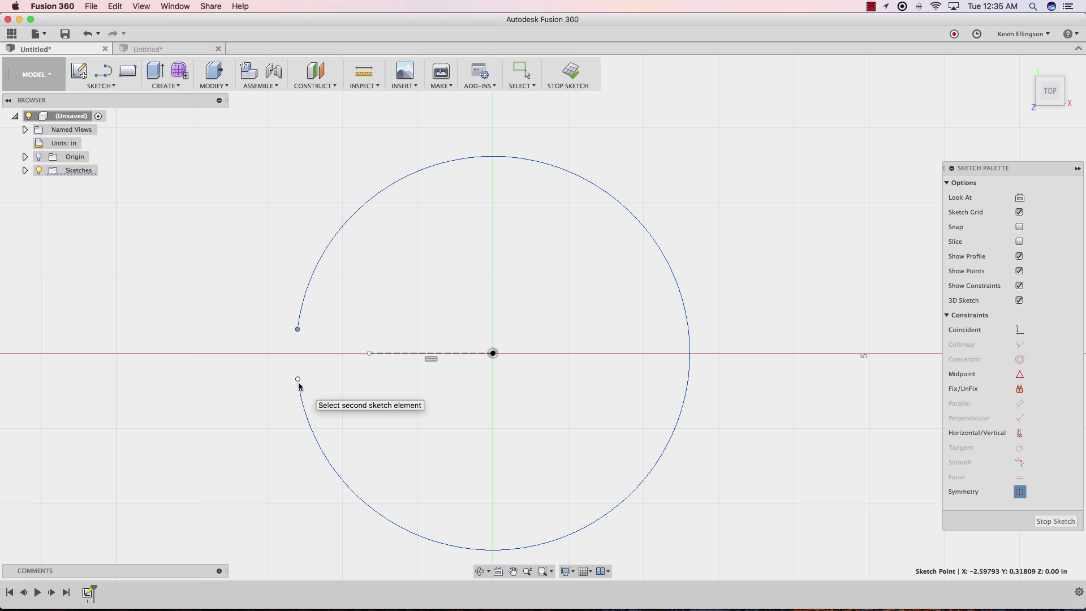
left_click(298, 379)
left_click(387, 354)
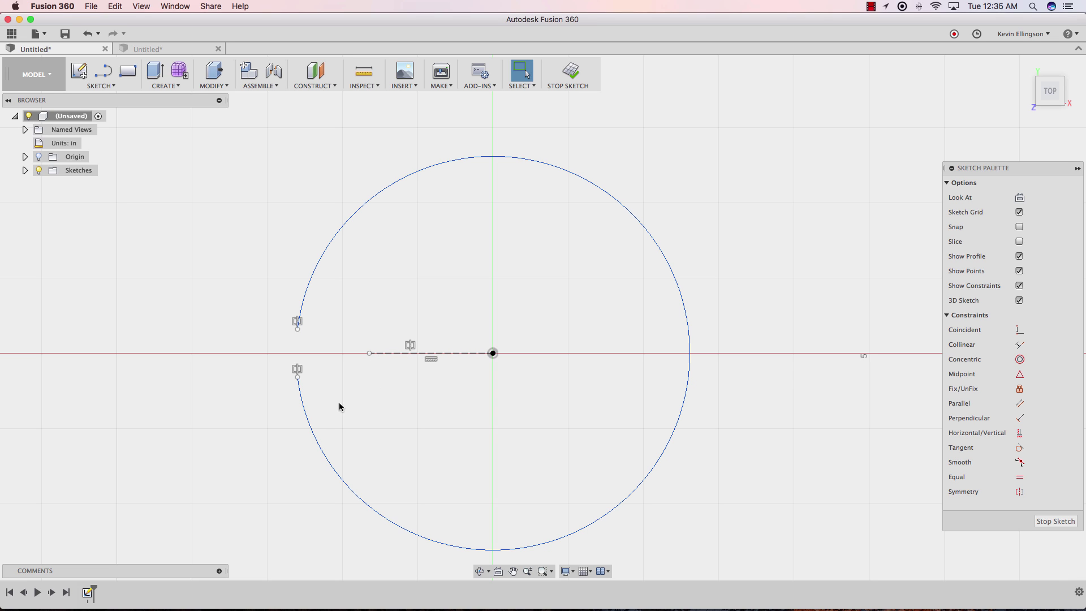
Dimension the gap between the arc endpoints to 0.05 in
left_click(298, 329)
left_click(297, 376)
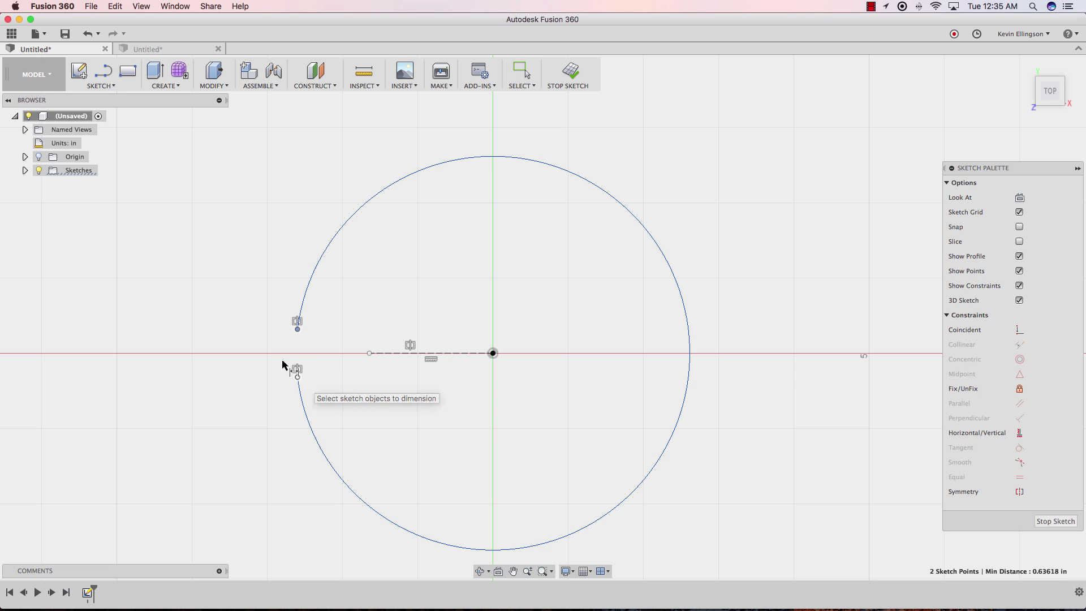
left_click(238, 352)
type(".0")
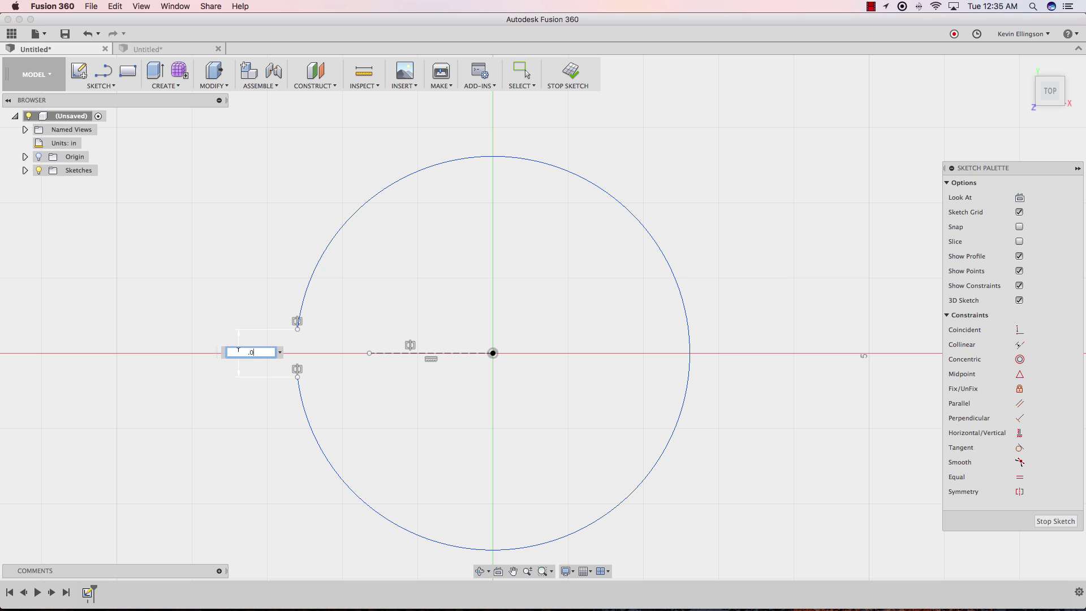
type("5")
key("Return")
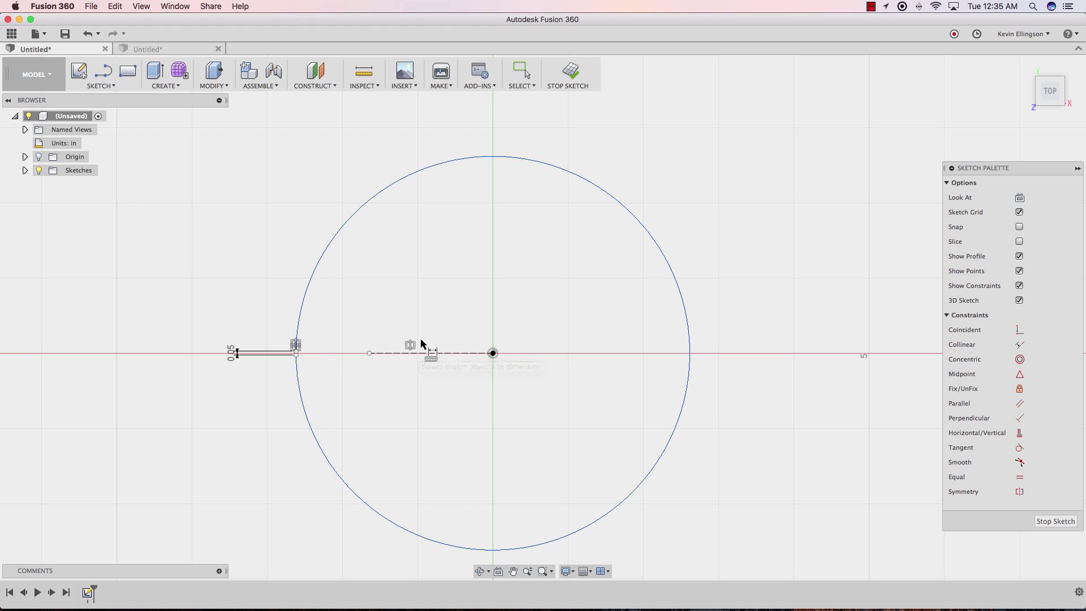
Give the arc a 6 in diameter dimension
left_click(650, 236)
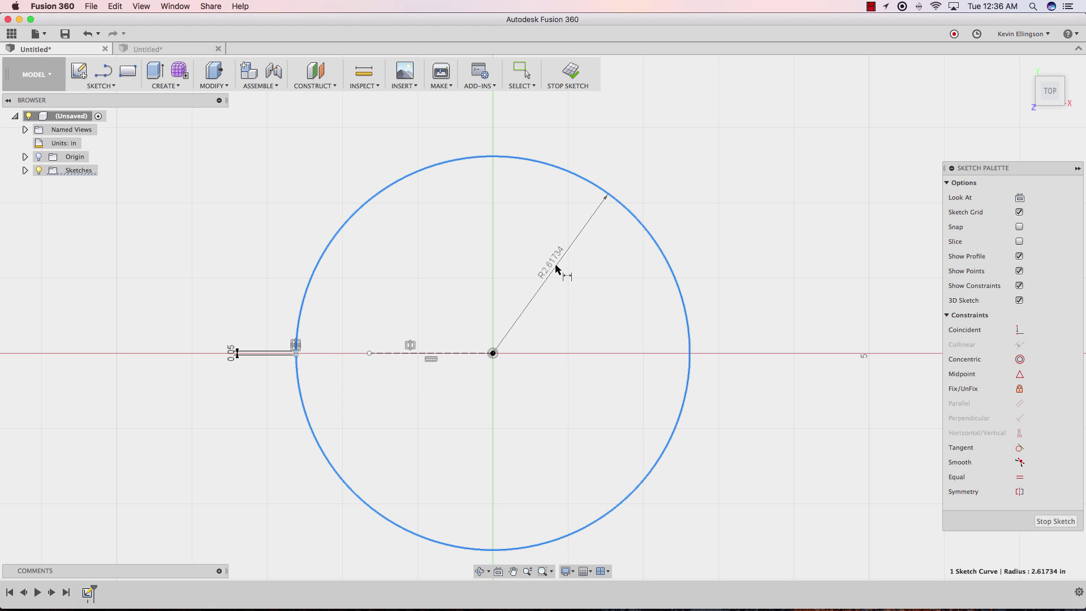
right_click(557, 261)
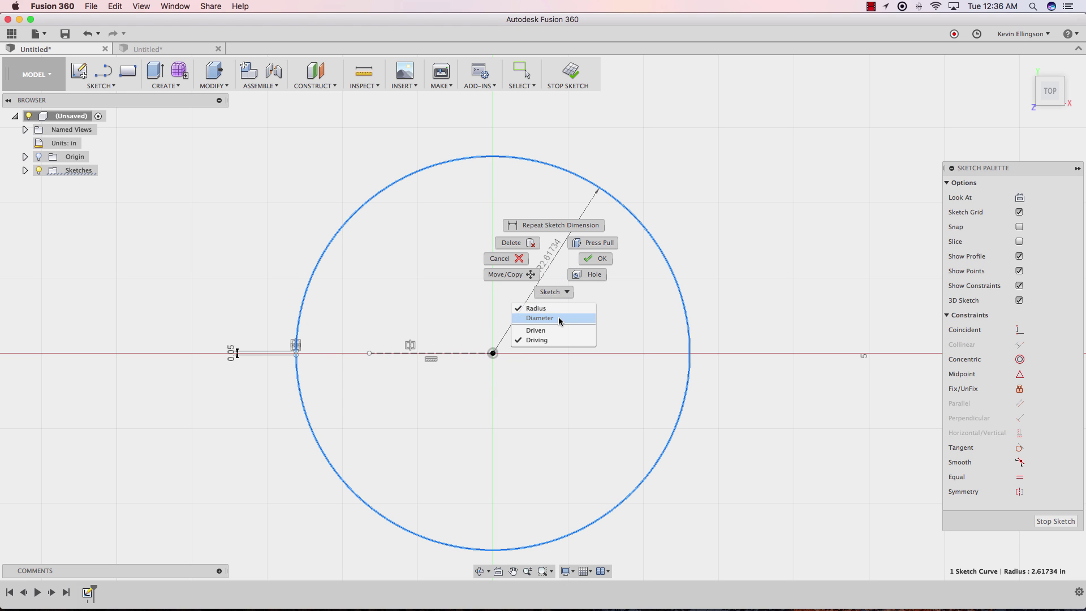
left_click(559, 319)
left_click(546, 279)
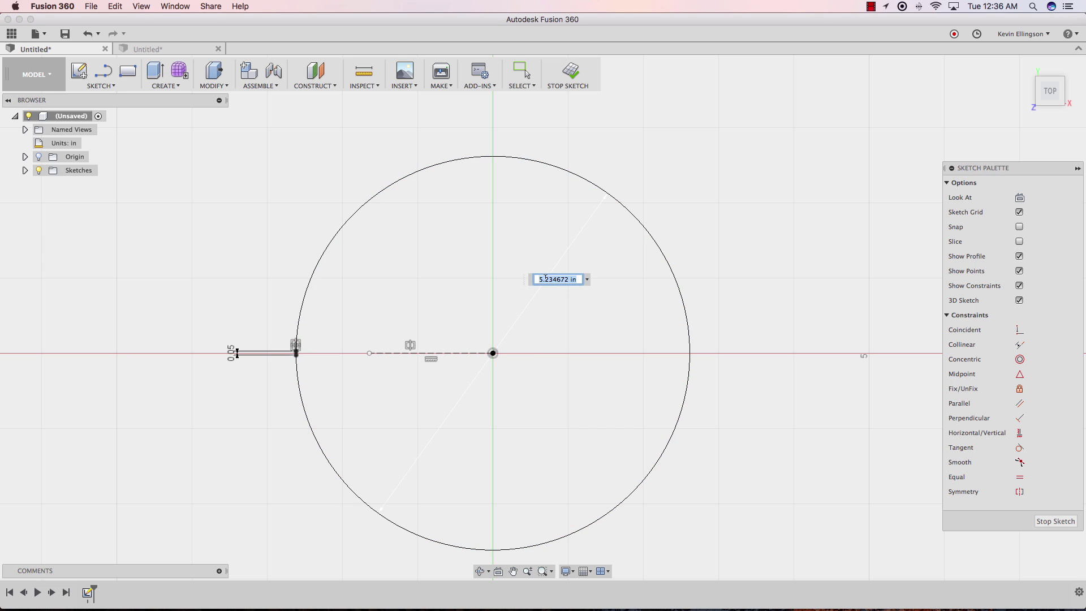
type("6")
key("Return")
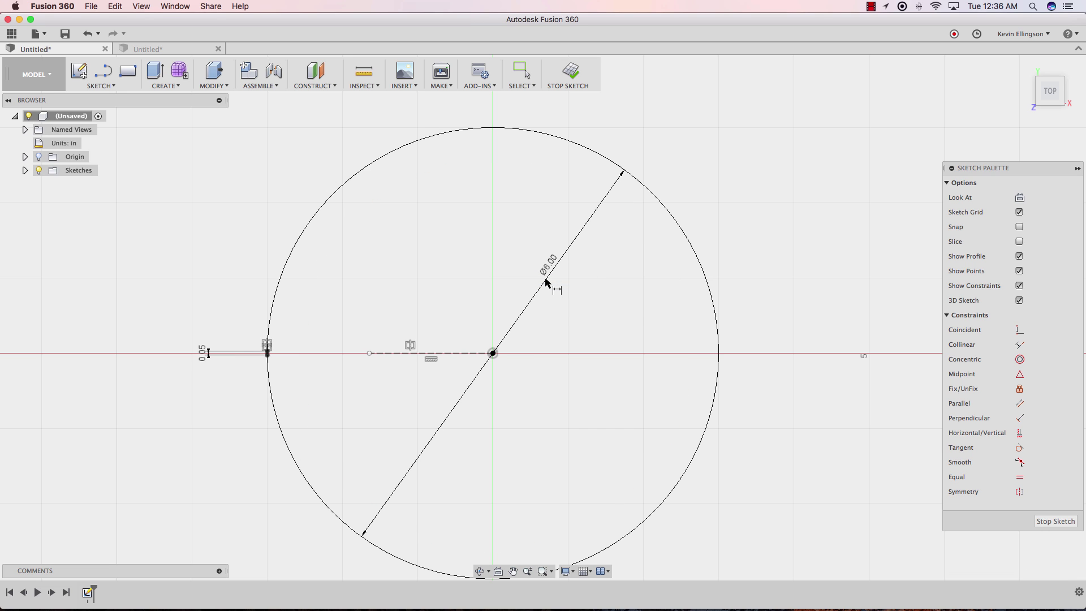
Finish the sketch and switch to the Sheet Metal workspace
left_click(571, 72)
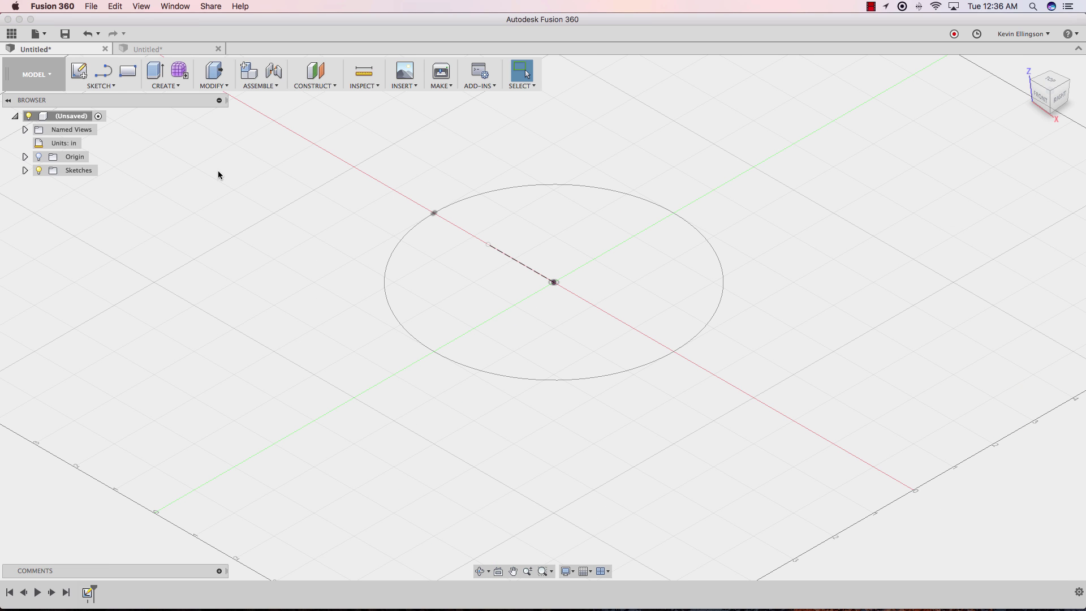
left_click(54, 76)
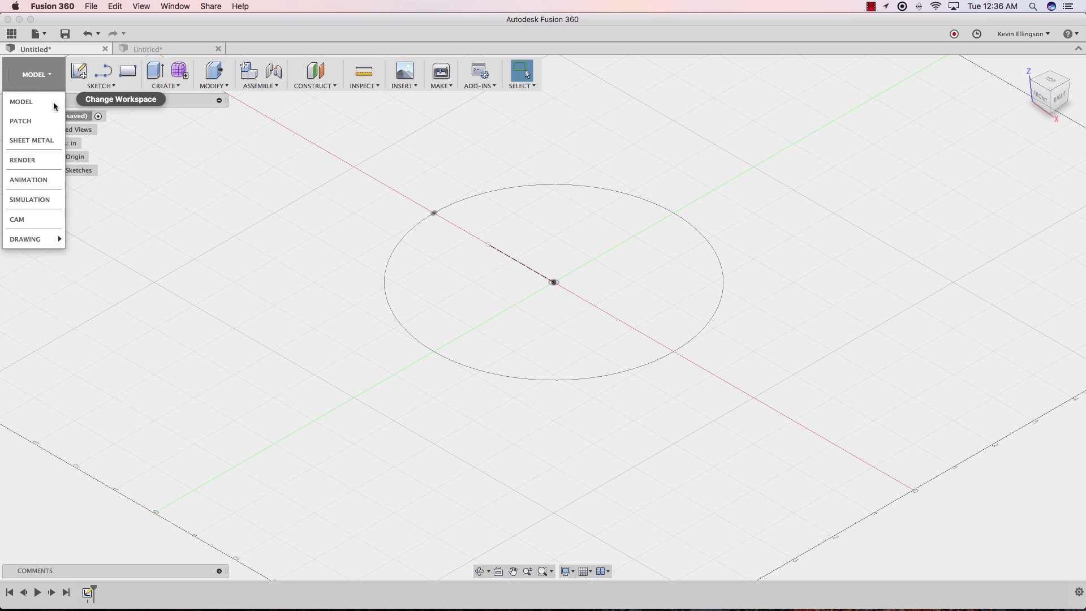
left_click(49, 138)
Flange the split circle into a 3 in wall, symmetric direction, thickness on the other side
left_click(180, 71)
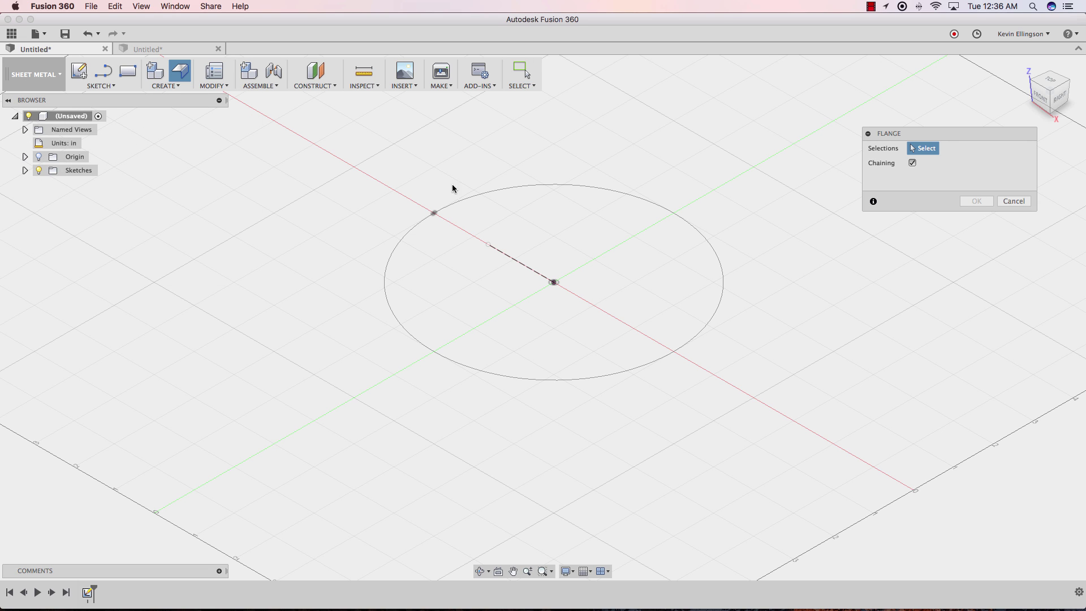
left_click(561, 187)
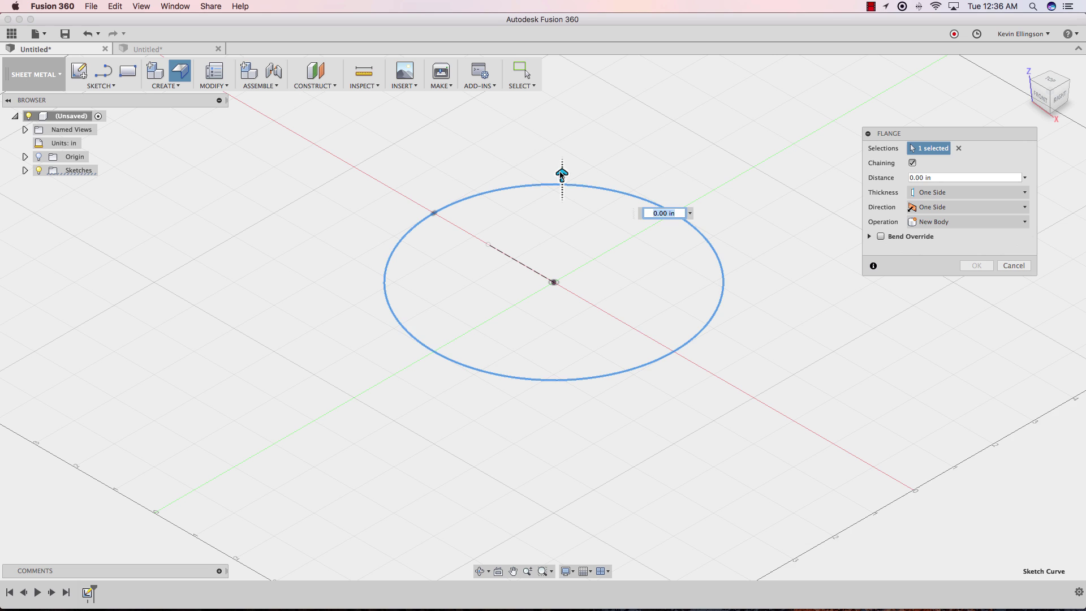
left_click(1050, 81)
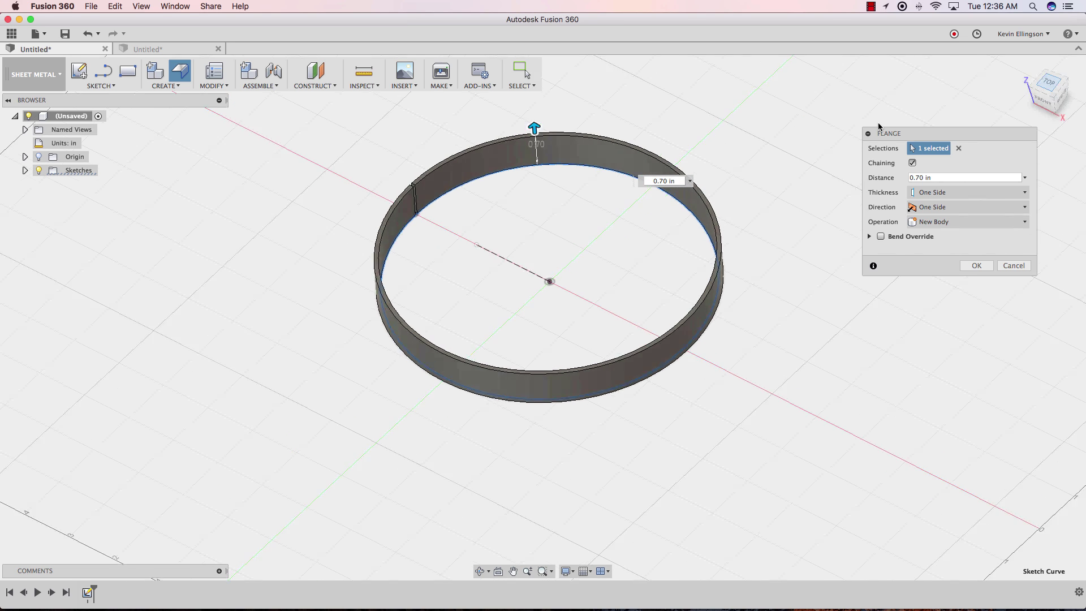
scroll(468, 170, "up", 5)
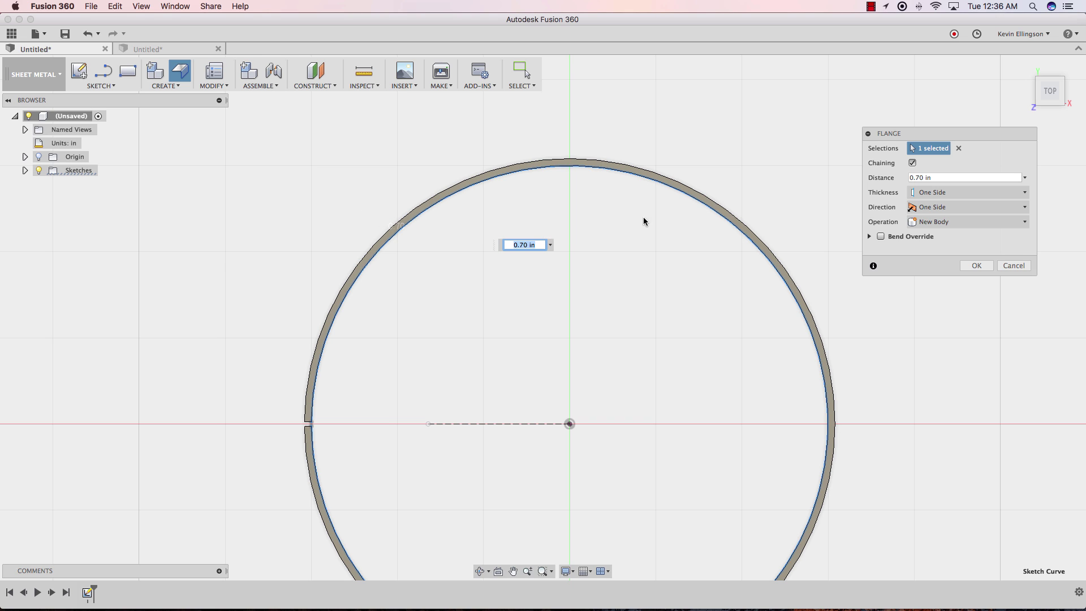
left_click(951, 195)
left_click(936, 215)
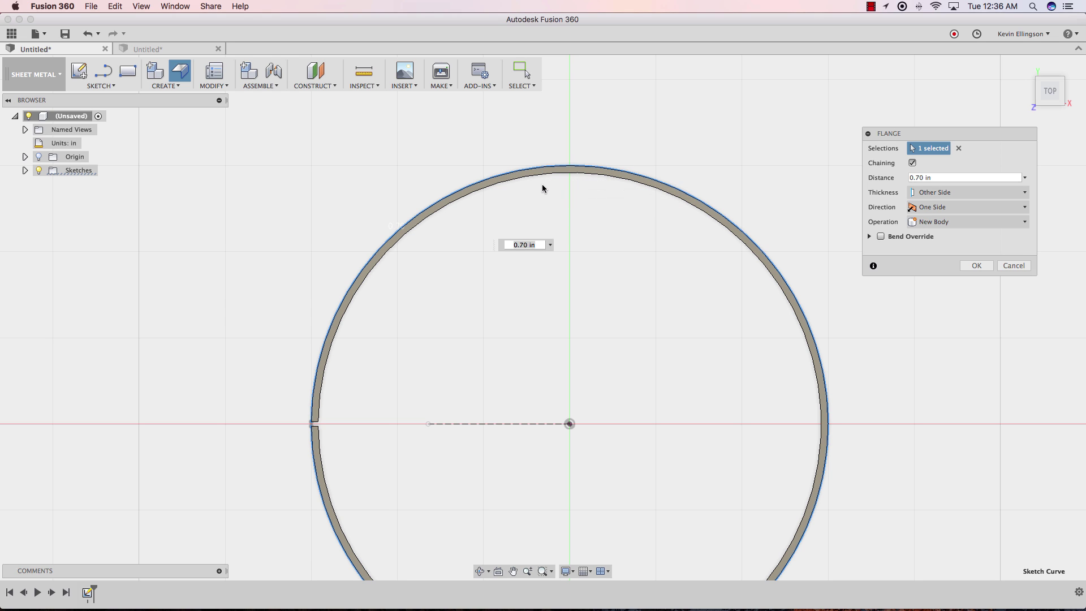
left_click(961, 208)
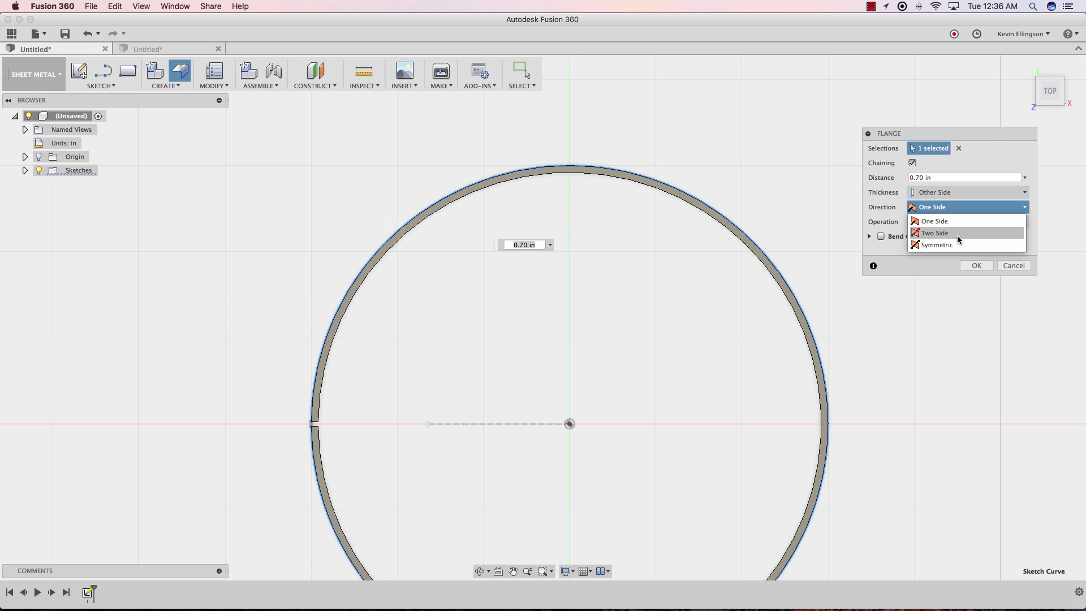
left_click(957, 245)
left_click(945, 177)
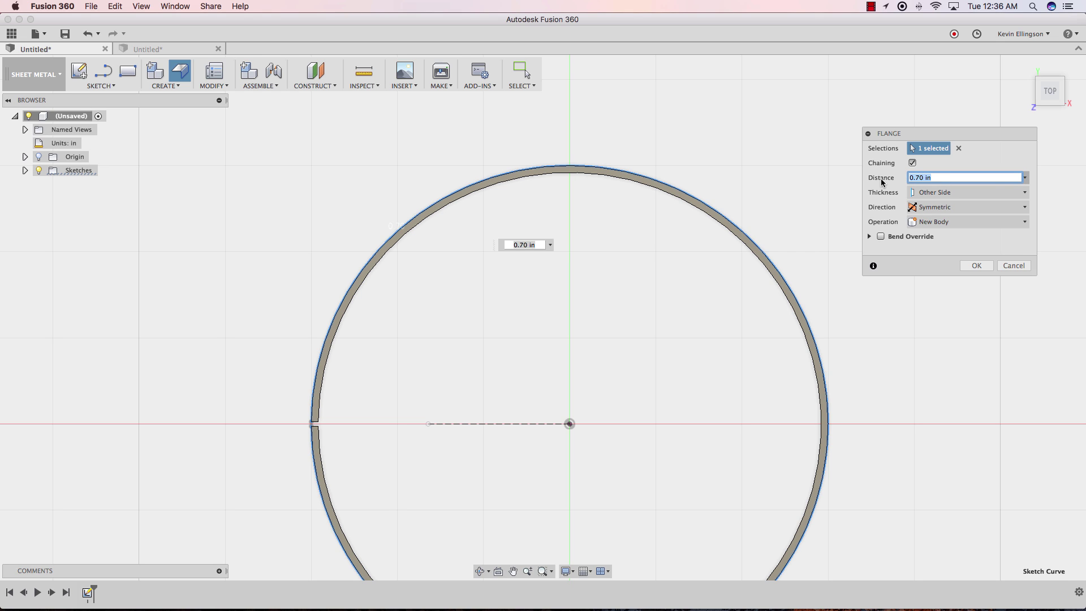
type("3")
left_click(978, 266)
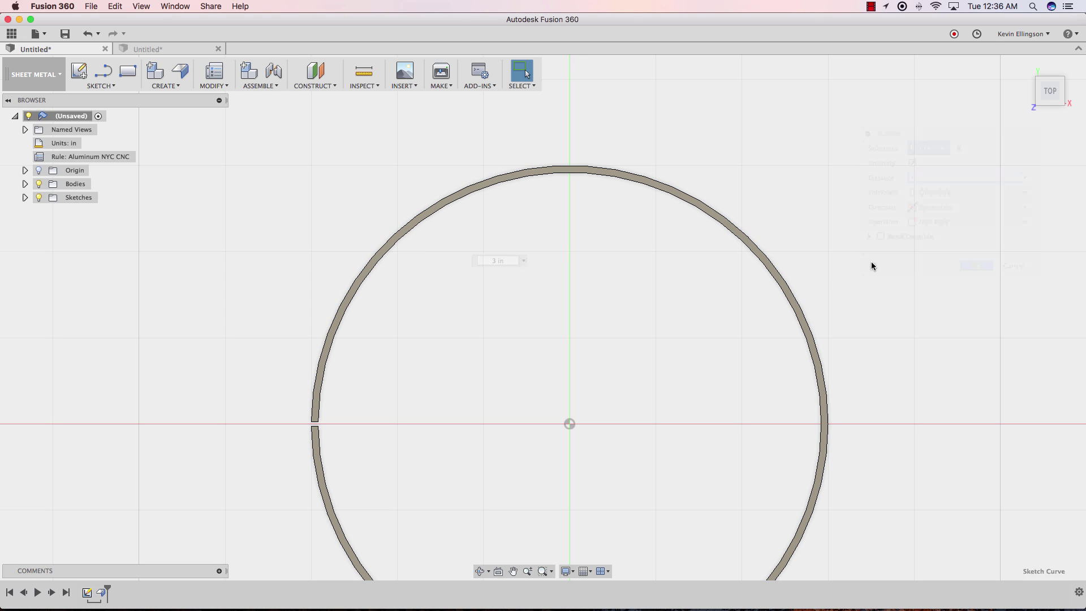
Sketch a 5 in diameter circle centred at the origin on the vertical YZ plane
mouse_move(747, 286)
middle_mouse_down("shift")
mouse_move(727, 278)
mouse_move(718, 233)
mouse_move(677, 274)
middle_mouse_up("shift")
scroll(727, 251, "down", 5)
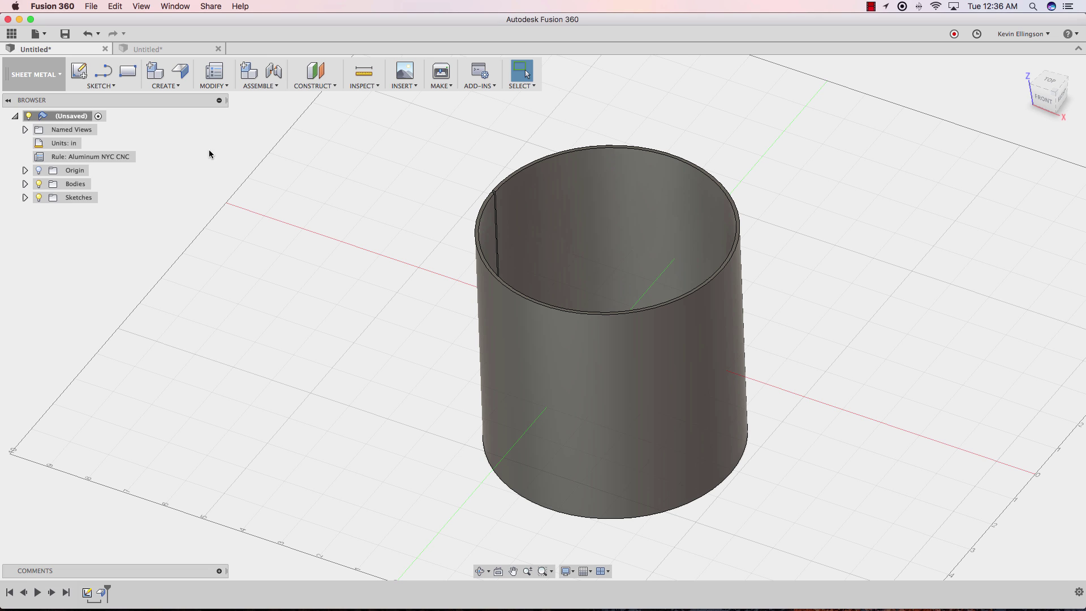
left_click(112, 87)
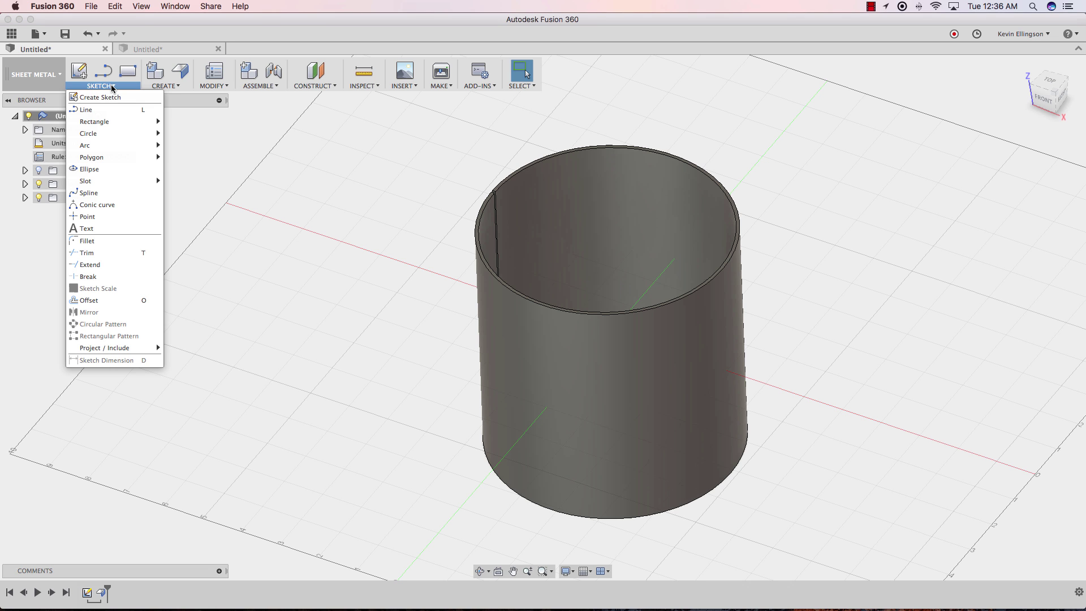
mouse_move(113, 135)
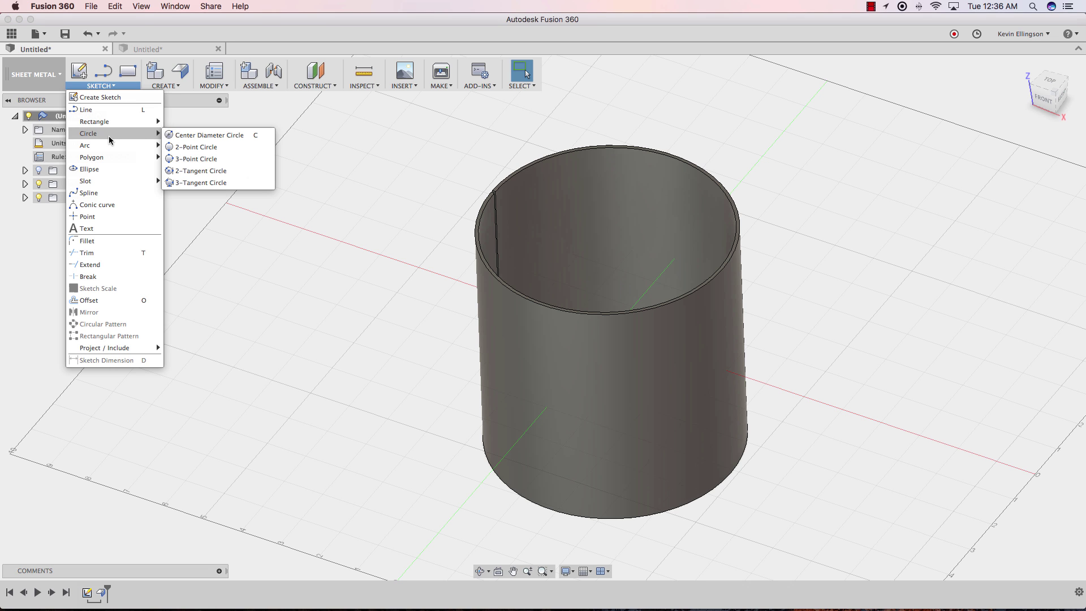
left_click(187, 135)
left_click(626, 278)
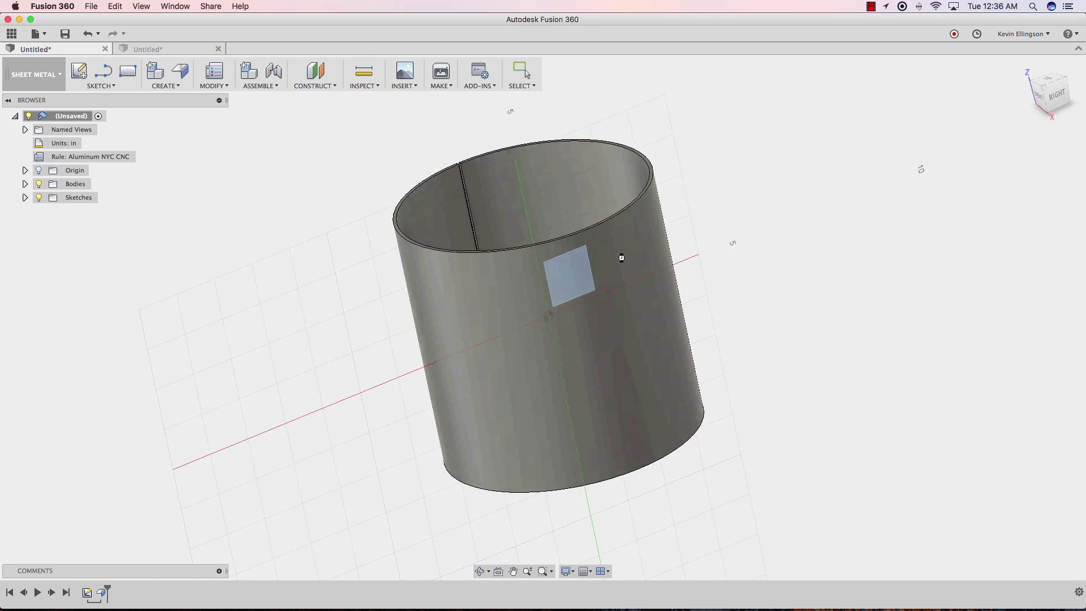
left_click(544, 318)
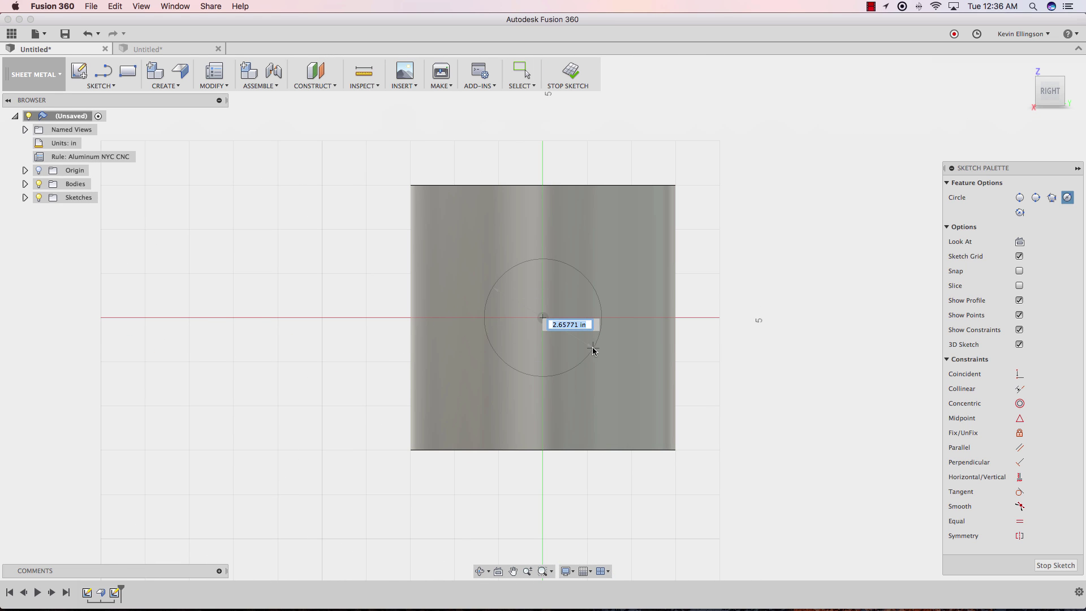
type("5")
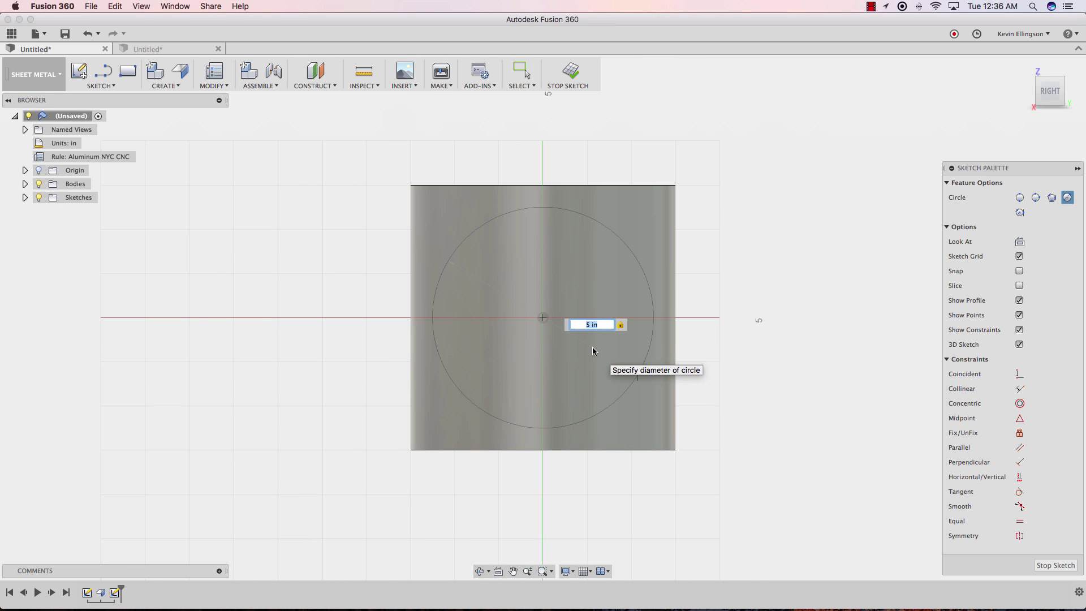
key("Tab")
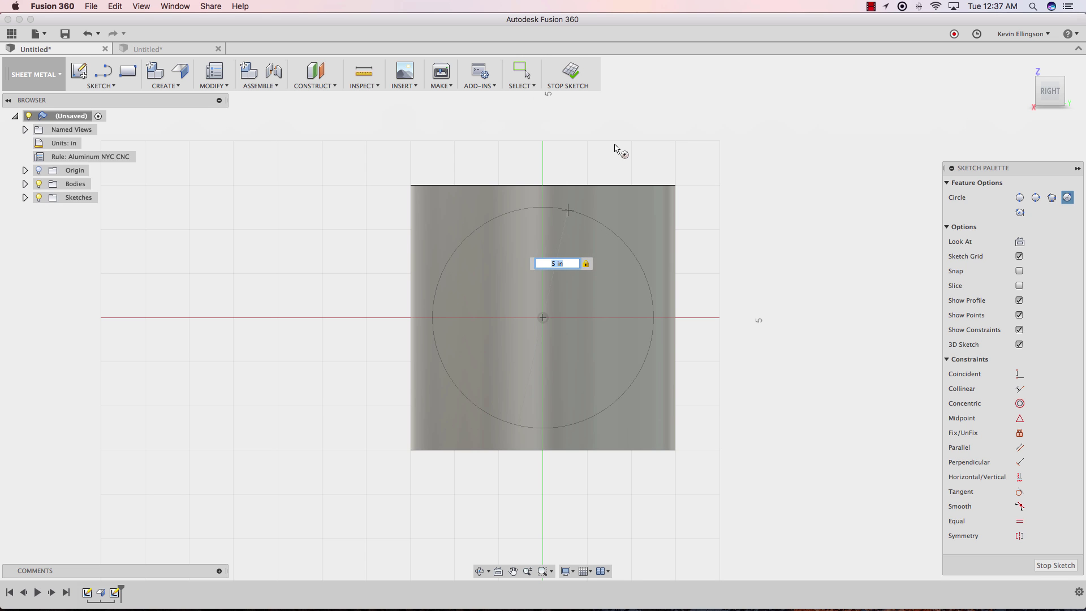
key("Return")
Extrude-cut the circle 9.50 in through the cylinder wall
left_click(578, 79)
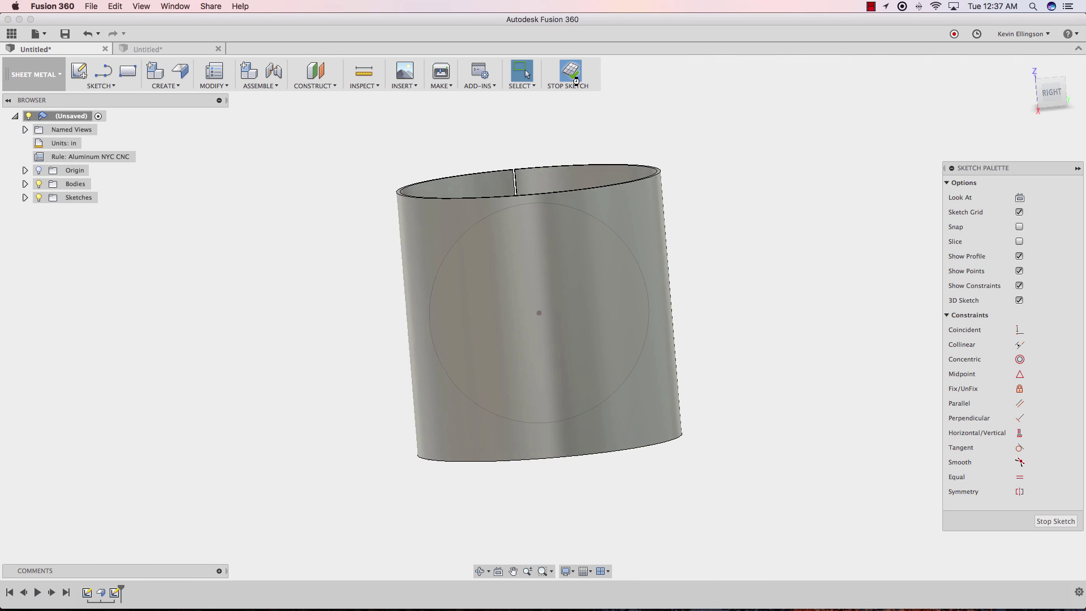
key("e")
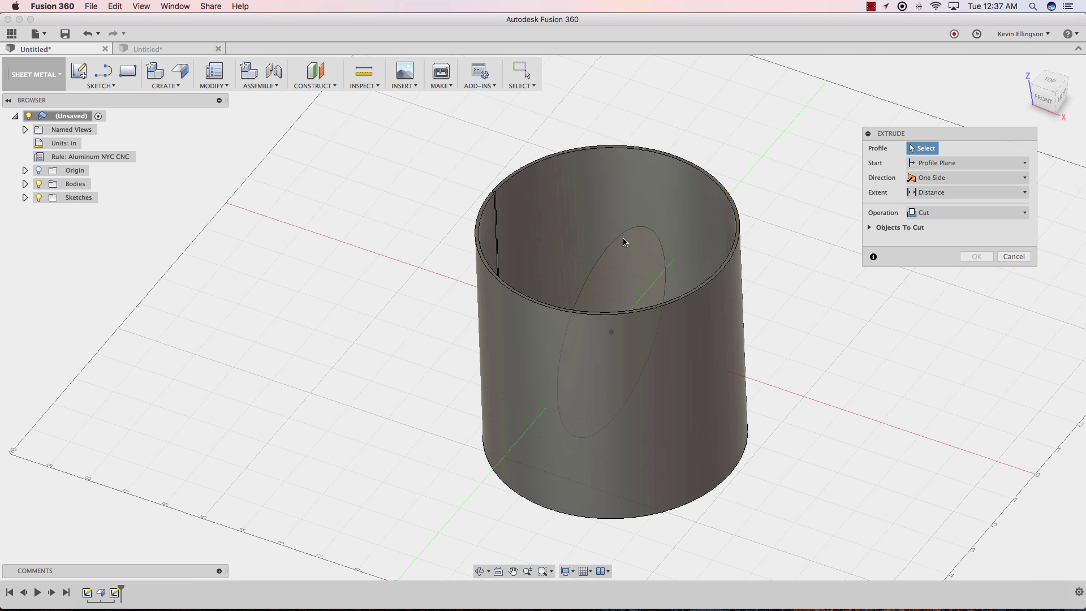
left_click(628, 239)
left_click_drag(622, 335, 984, 459)
left_click(976, 287)
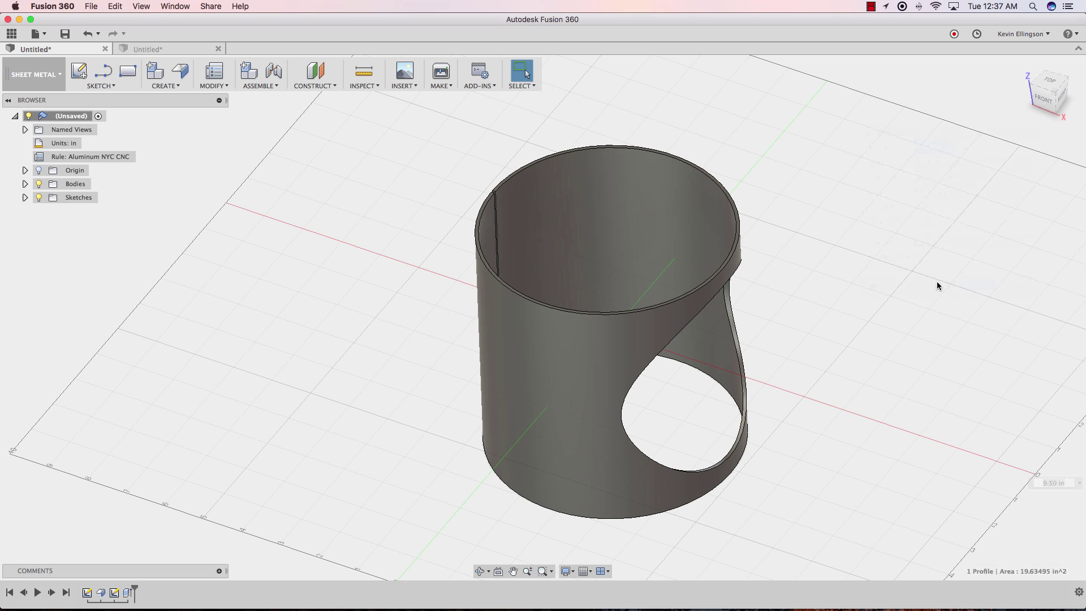
middle_click_drag(847, 324, 804, 286, "shift")
Create a flat pattern using the cylinder's inner face as the stationary face
key("Escape")
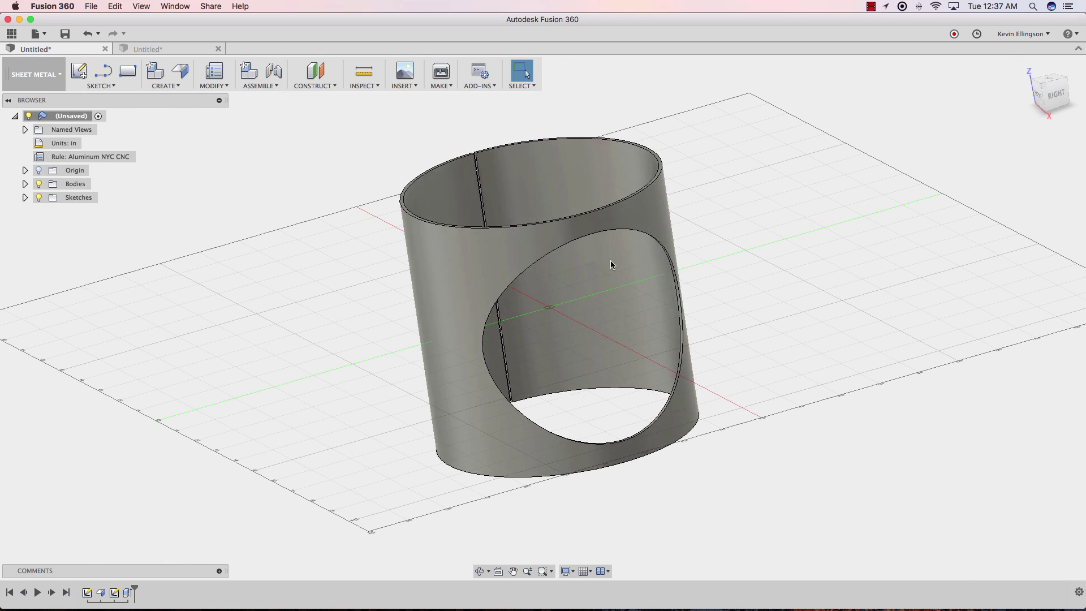
left_click(217, 86)
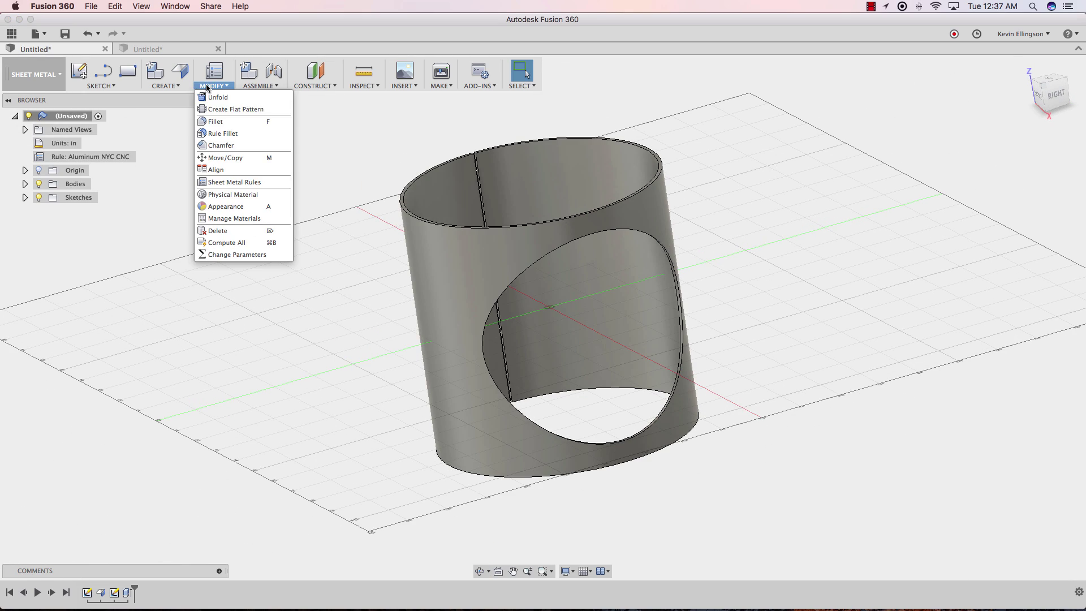
left_click(280, 108)
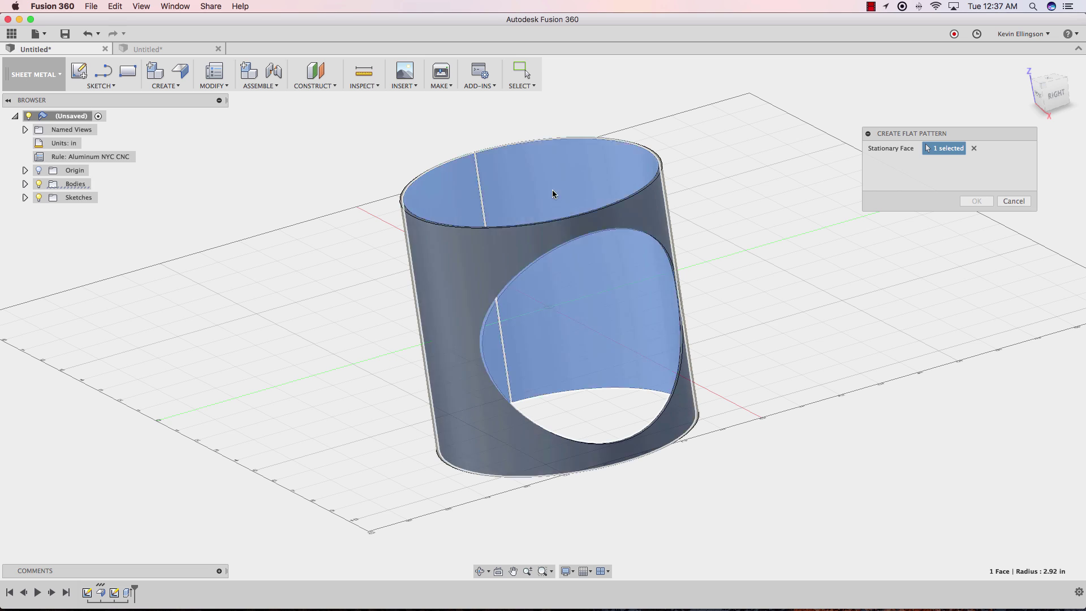
left_click(552, 190)
left_click(972, 202)
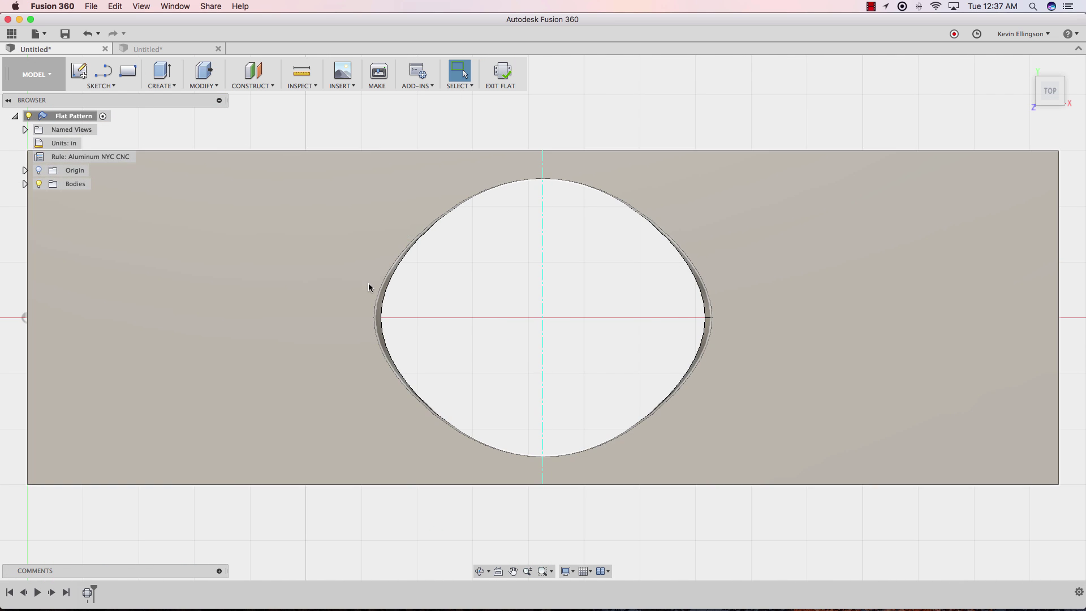
scroll(368, 283, "up", 5)
scroll(480, 296, "down", 2)
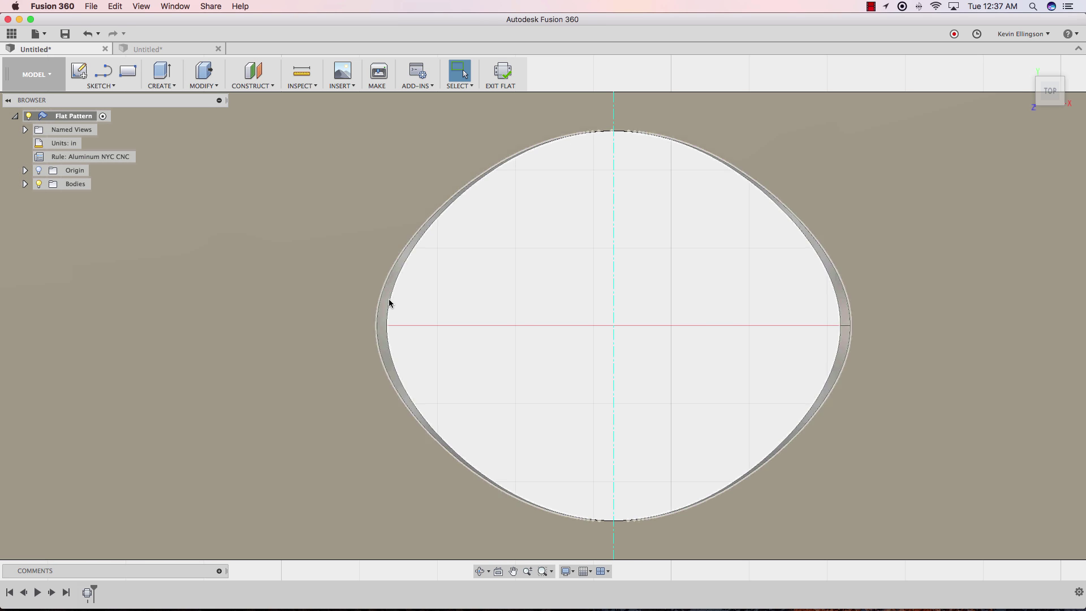
scroll(405, 310, "down", 3)
scroll(511, 315, "down", 2)
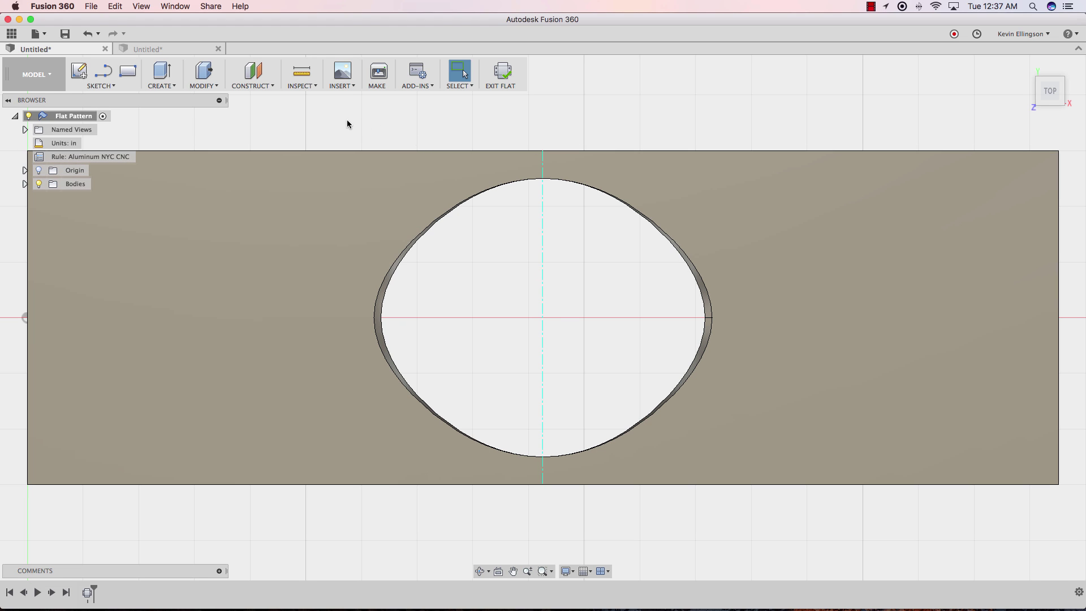
In the second Untitled design, sketch a 5 in circle at the origin on the YZ plane
left_click(185, 49)
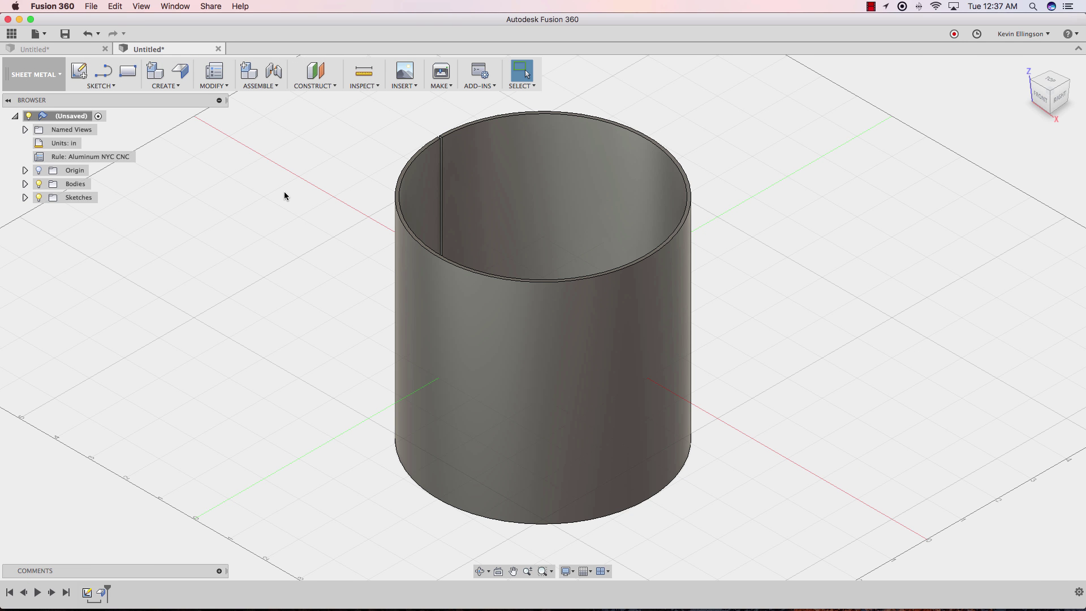
left_click(130, 86)
mouse_move(126, 132)
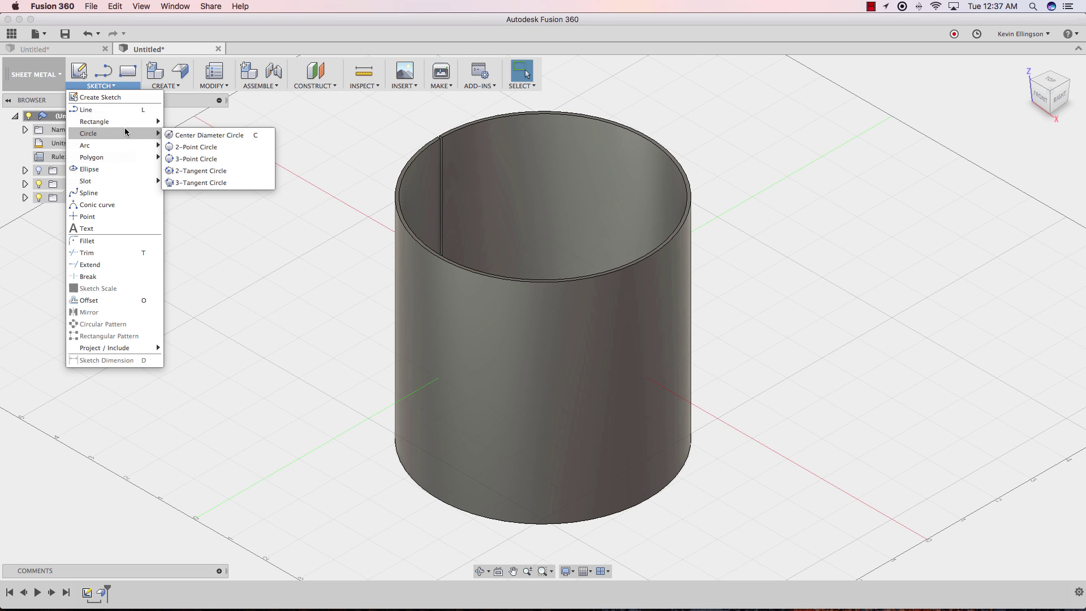
left_click(220, 135)
left_click(583, 275)
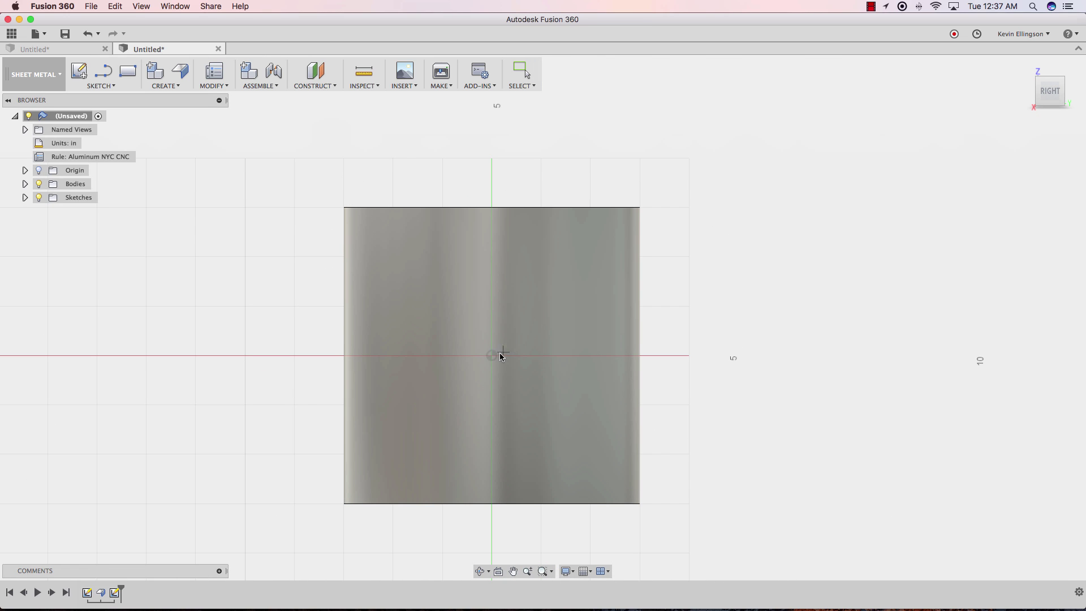
left_click(492, 357)
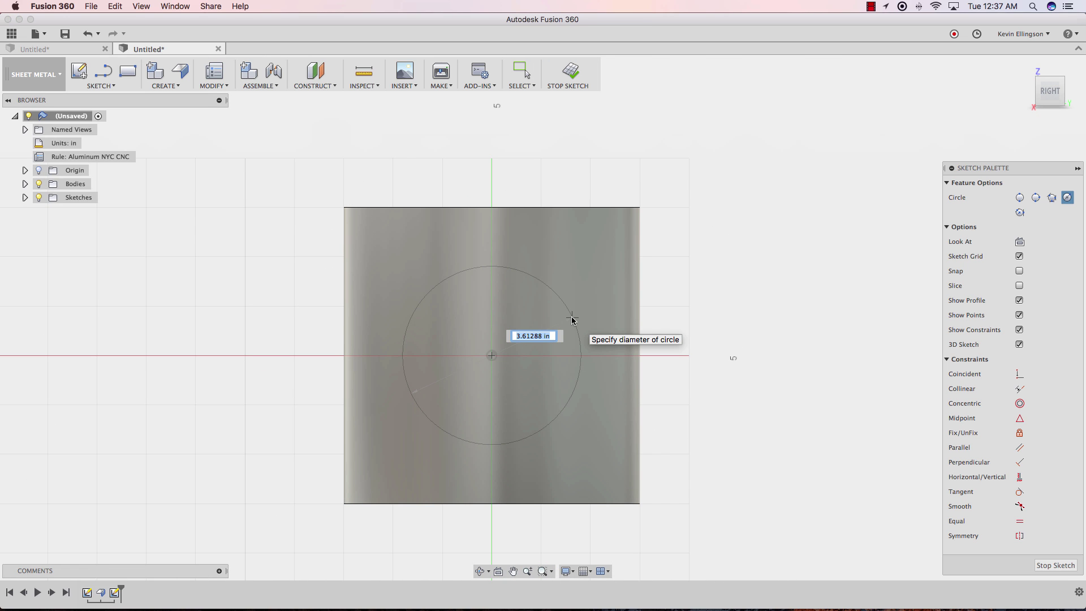
type("5")
key("Return")
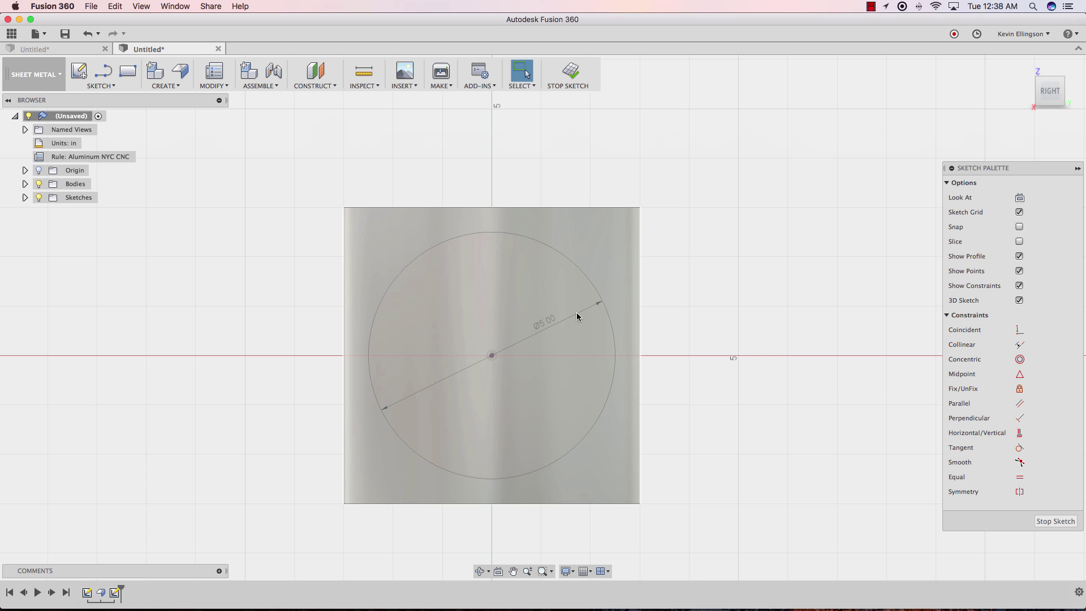
key("F6")
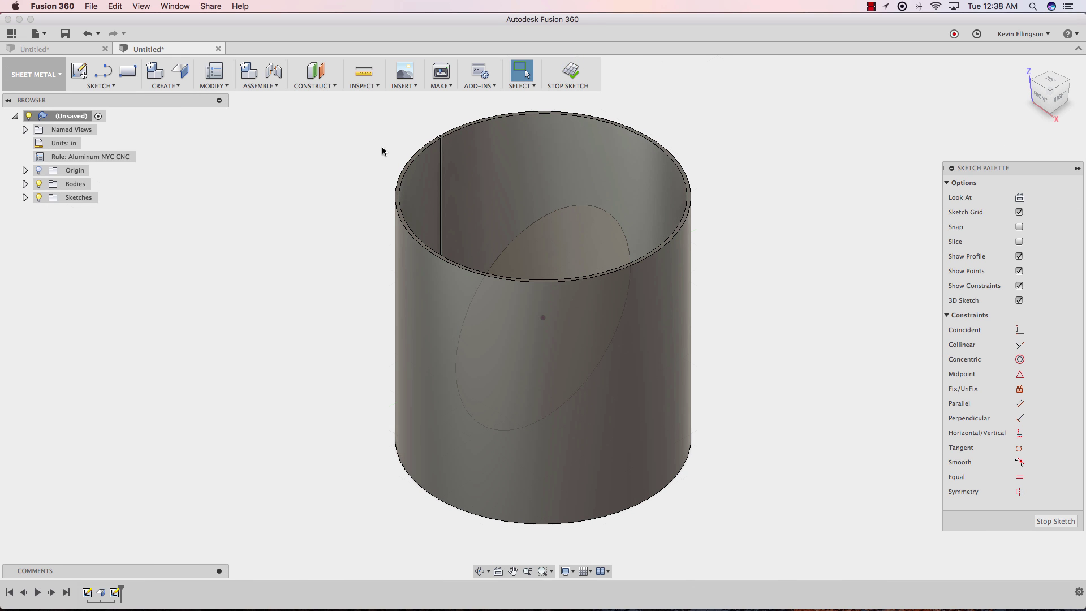
Finish the sketch and switch to the Patch (surface) workspace
key("Escape")
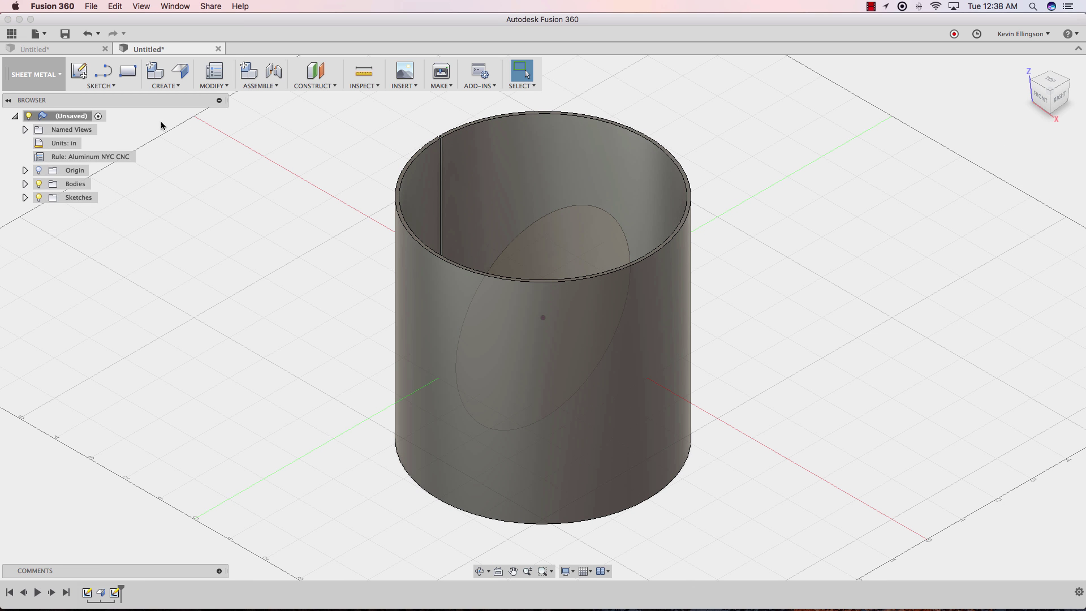
left_click(53, 78)
left_click(33, 119)
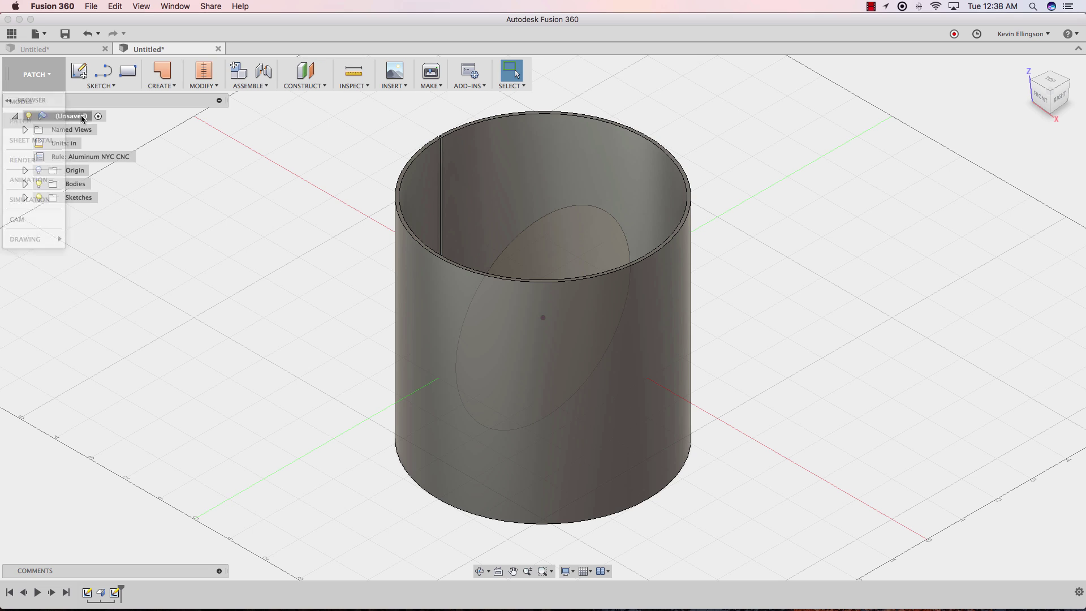
Extrude the 5 in circle as a 4.70 in surface through the cylinder
left_click(176, 91)
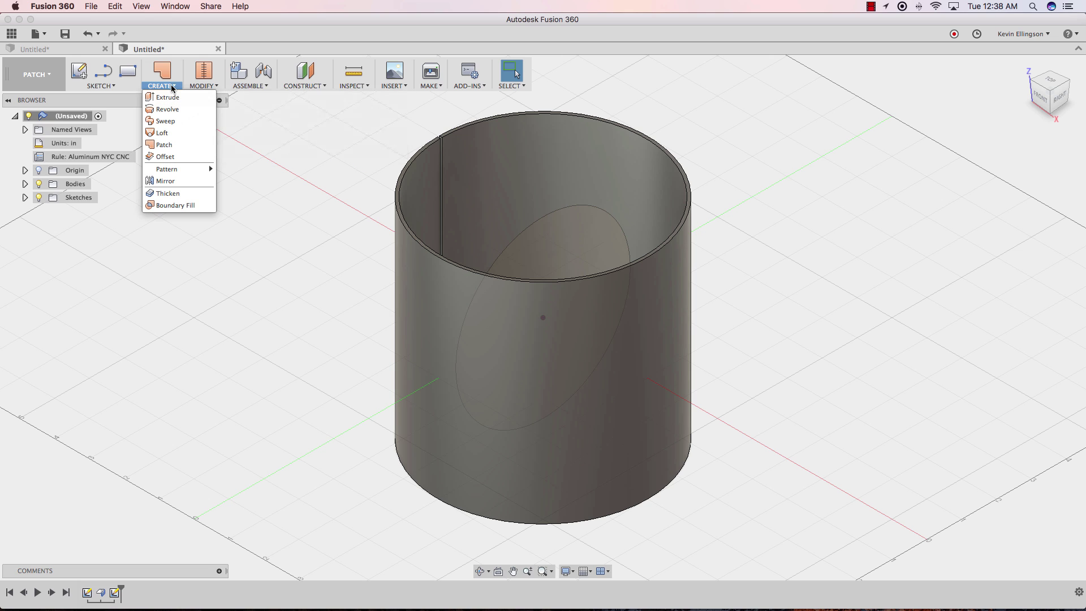
left_click(176, 99)
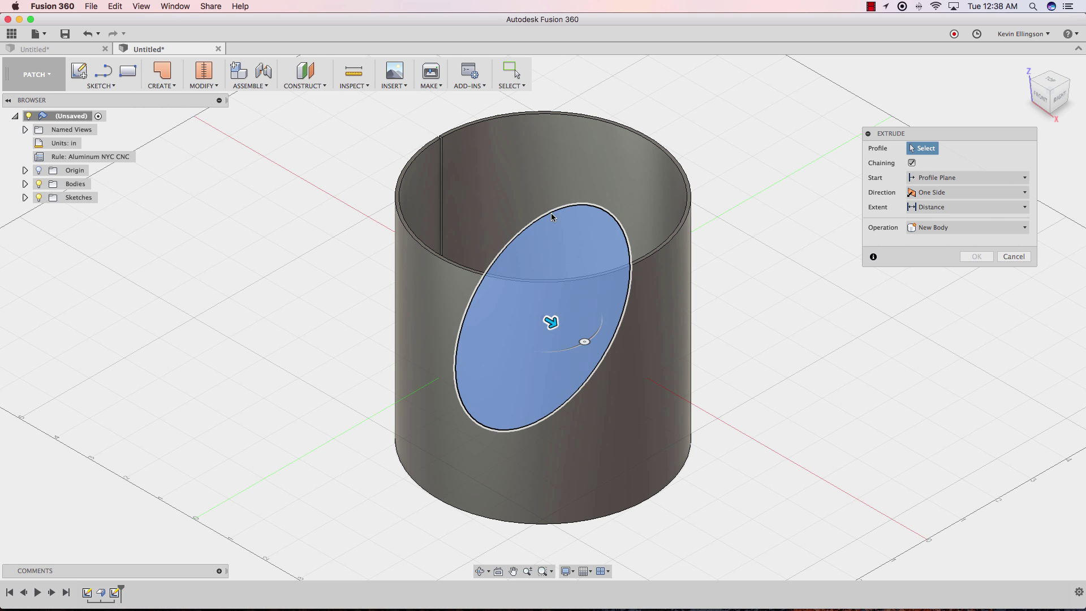
left_click(569, 318)
left_click_drag(559, 327, 686, 388)
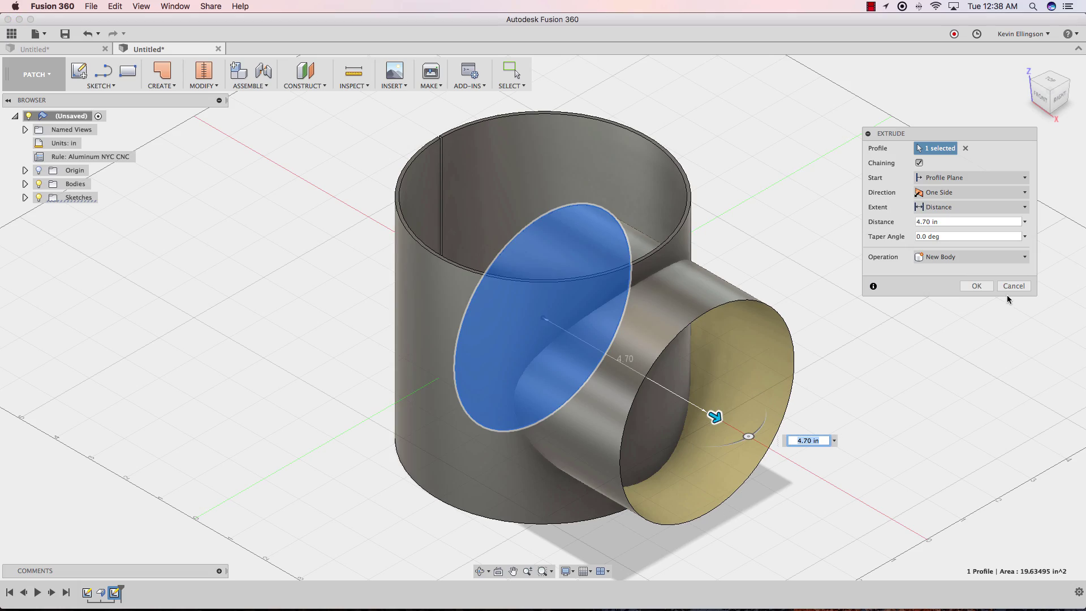
left_click(977, 286)
middle_click_drag(518, 341, 721, 204, "shift")
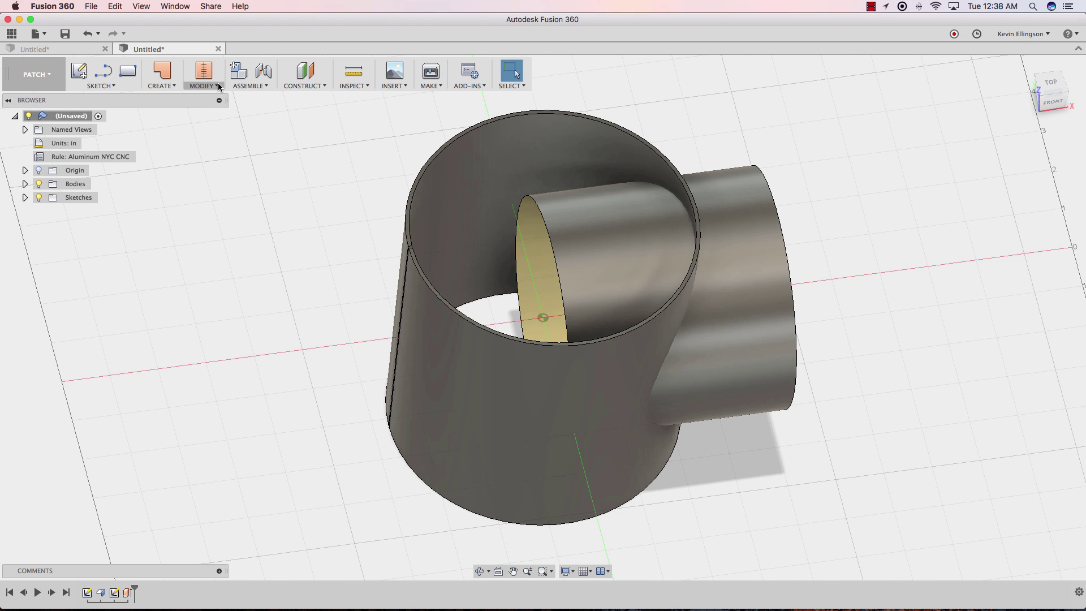
Split the inner cylinder face with the extruded surface, then hide the tube body Body2
left_click(219, 87)
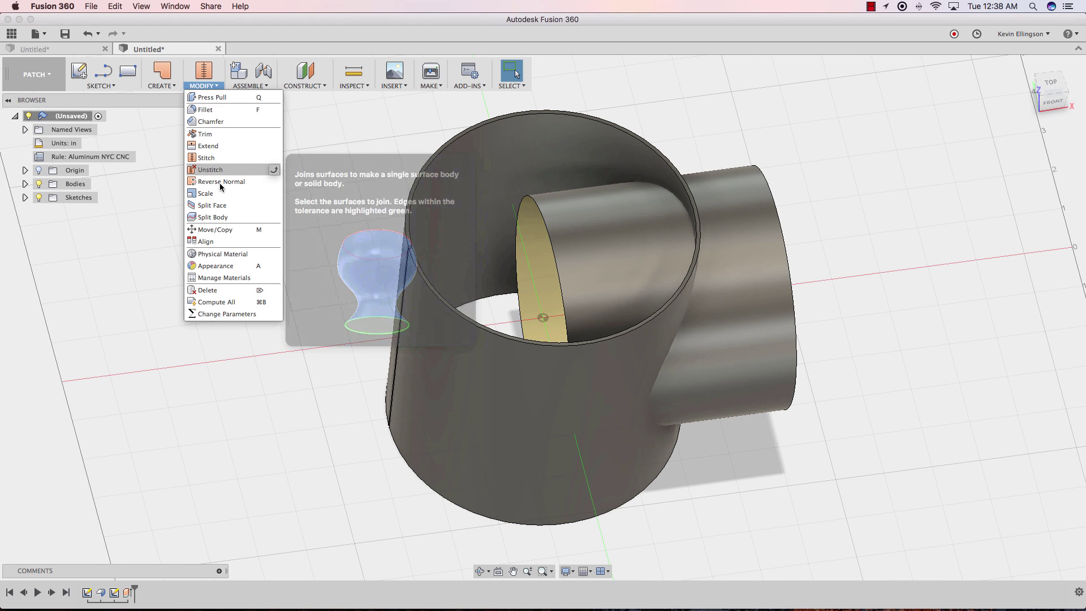
left_click(224, 205)
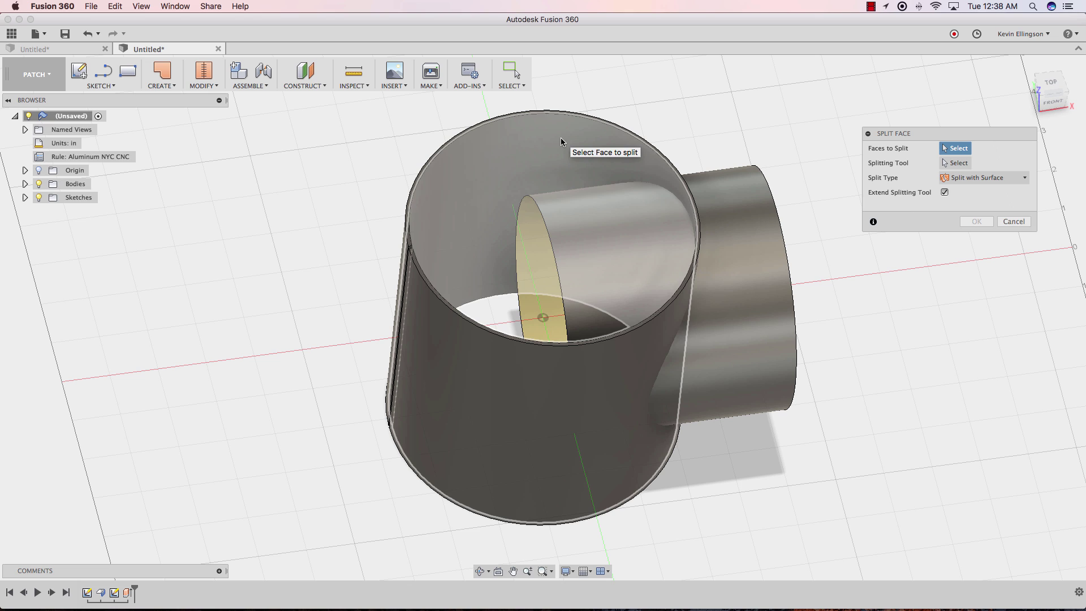
left_click(561, 138)
left_click(957, 163)
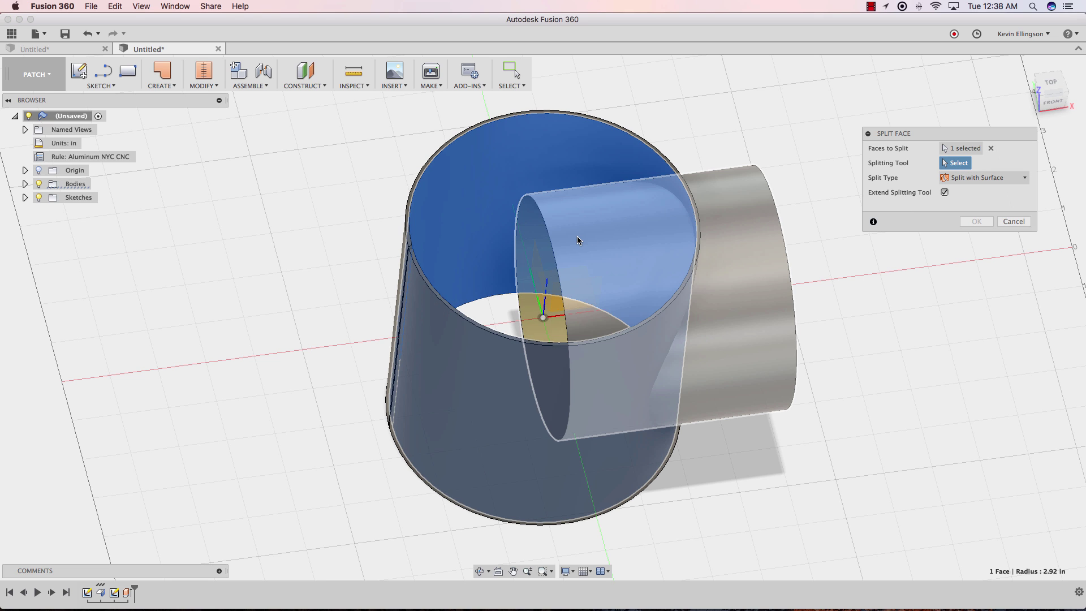
left_click(576, 236)
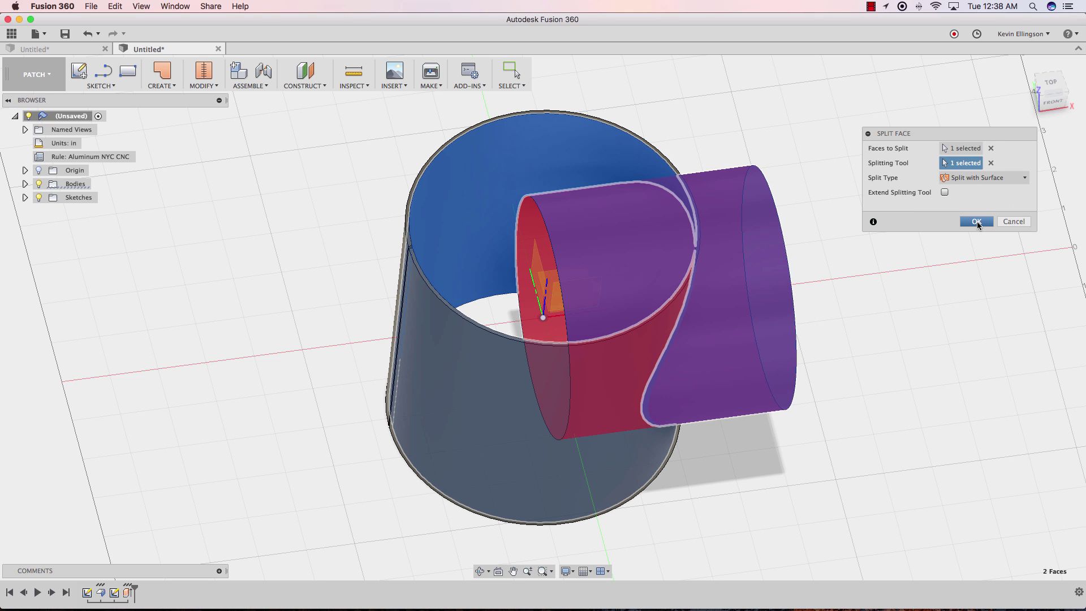
left_click(977, 222)
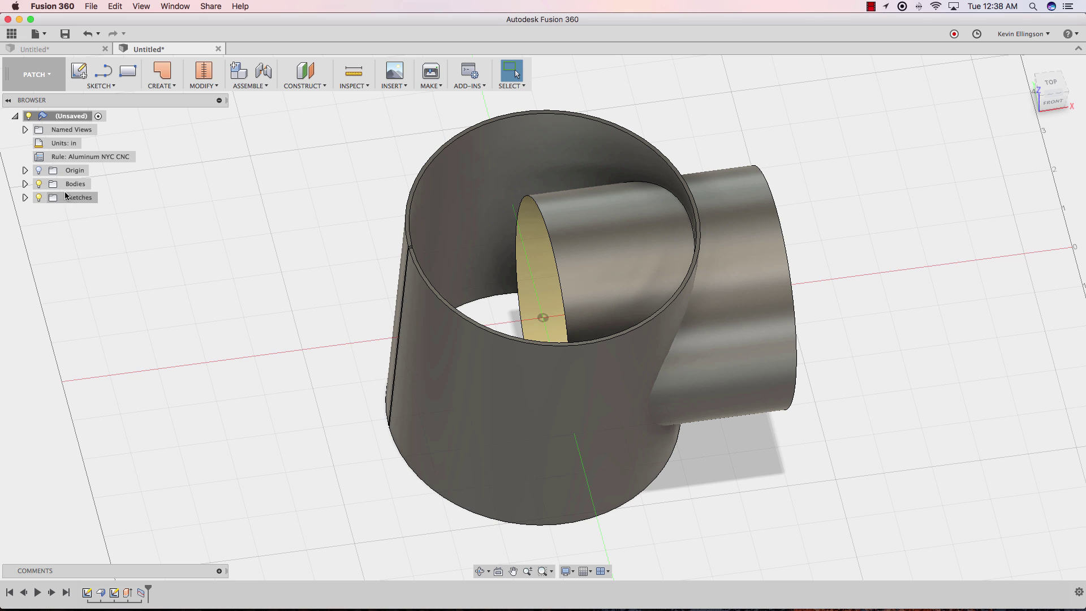
left_click(25, 184)
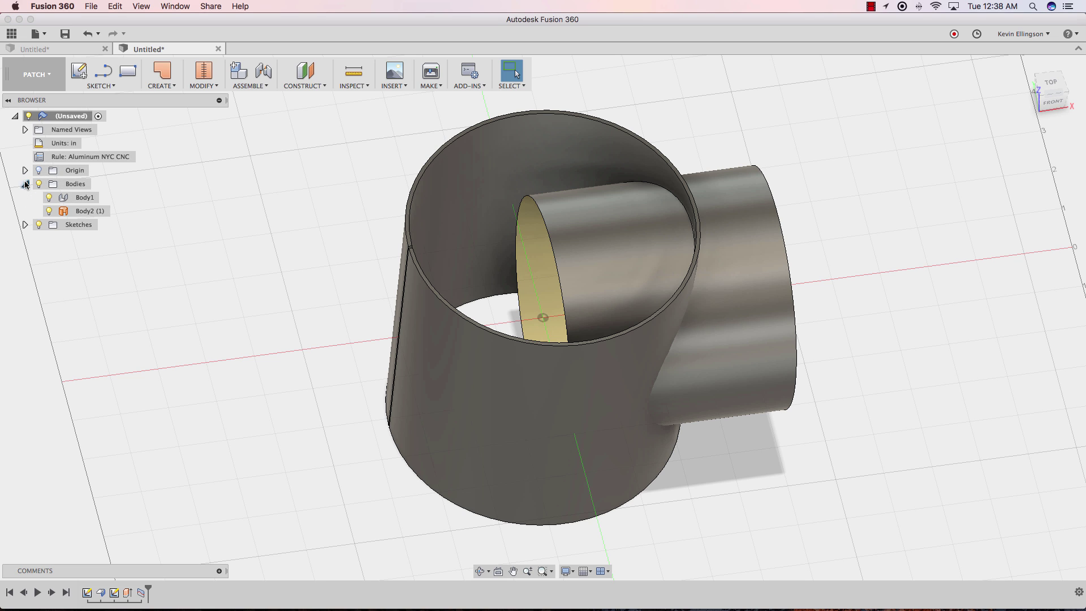
left_click(48, 211)
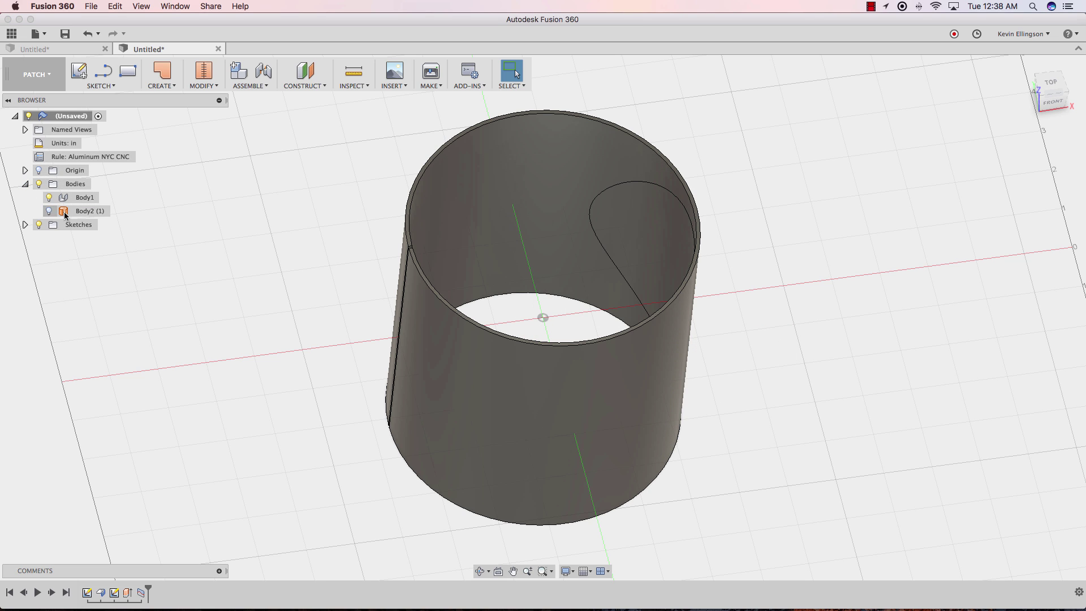
Press Pull the teardrop split face by -1.10 in to open a round hole
right_click(292, 256)
left_click(334, 238)
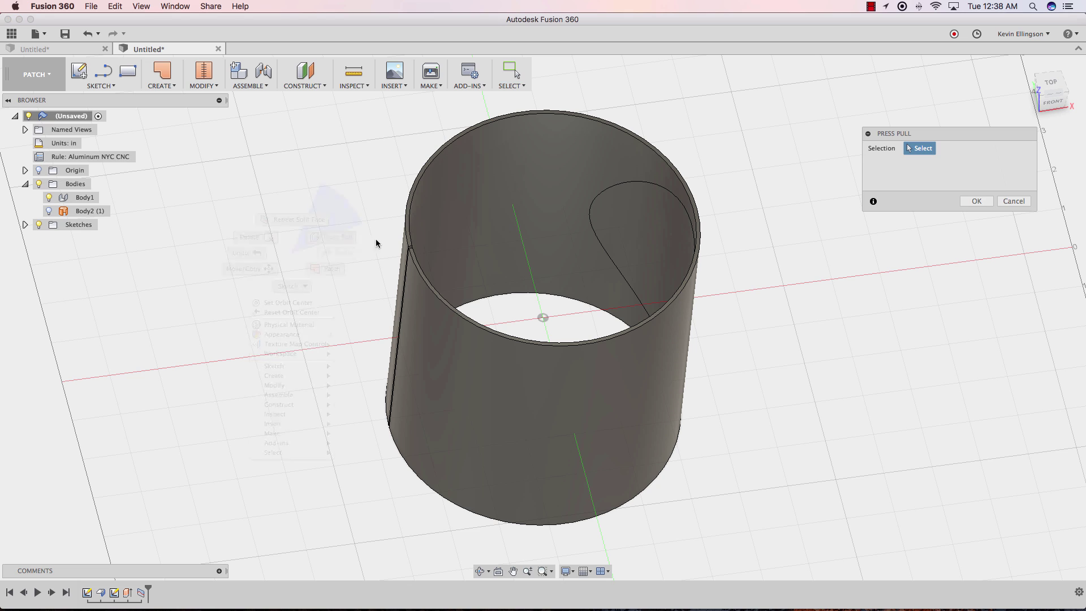
left_click(645, 244)
left_click_drag(646, 244, 703, 208)
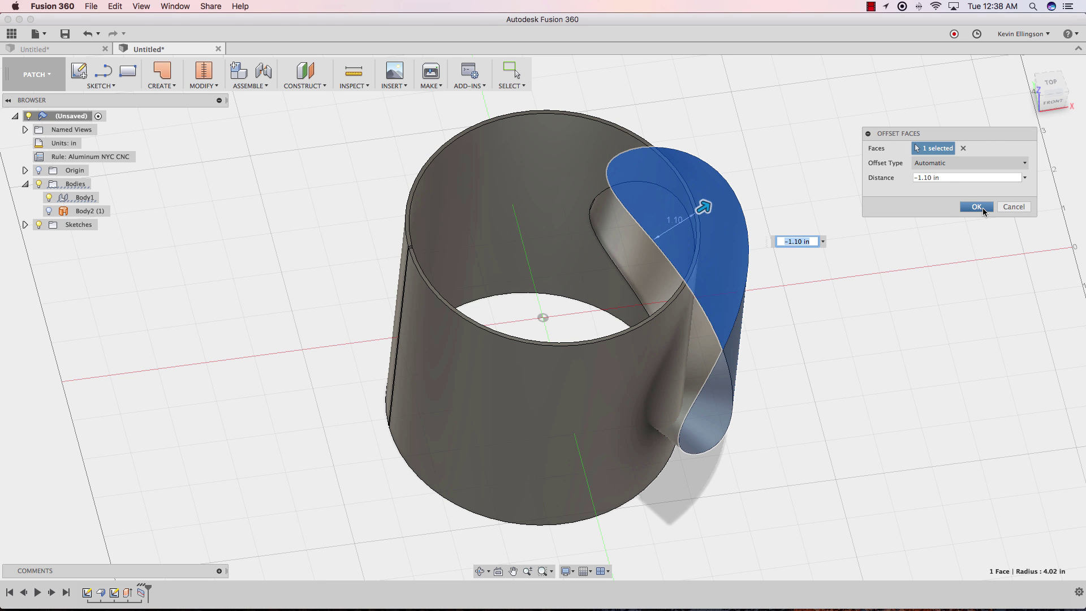
left_click(977, 207)
middle_click_drag(846, 264, 735, 247, "shift")
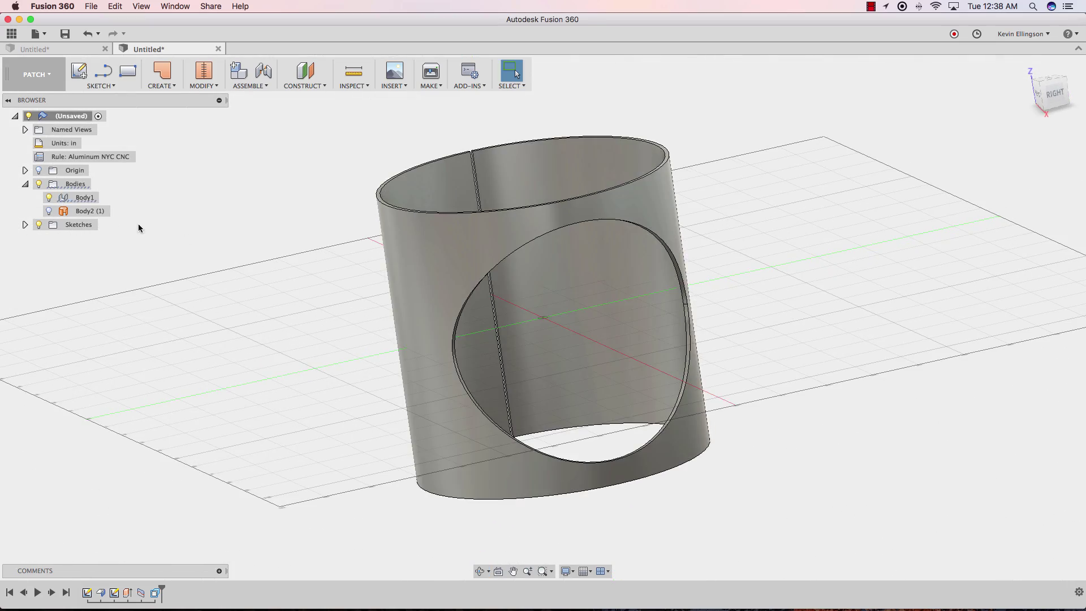
Make Body2 visible again and view the tube emerging through the cylinder's hole
left_click(48, 211)
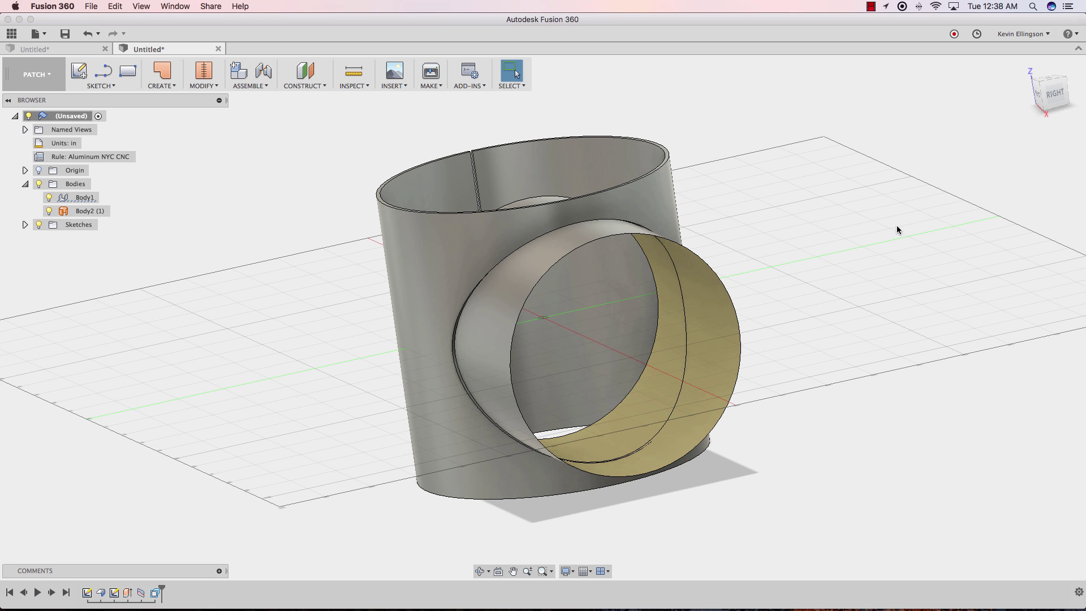
left_click(1055, 93)
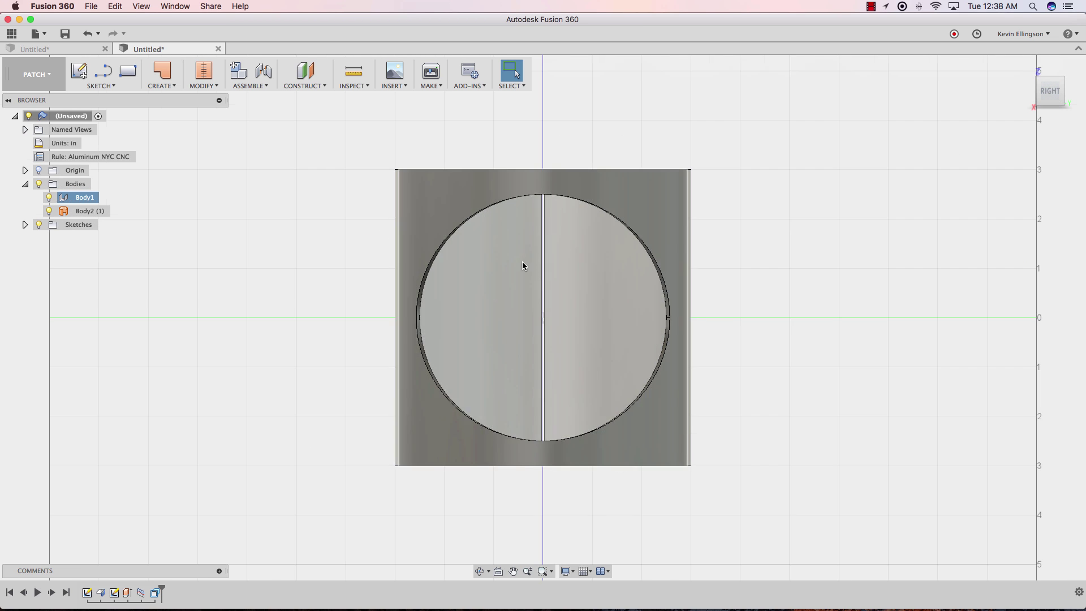
scroll(522, 261, "up", 2)
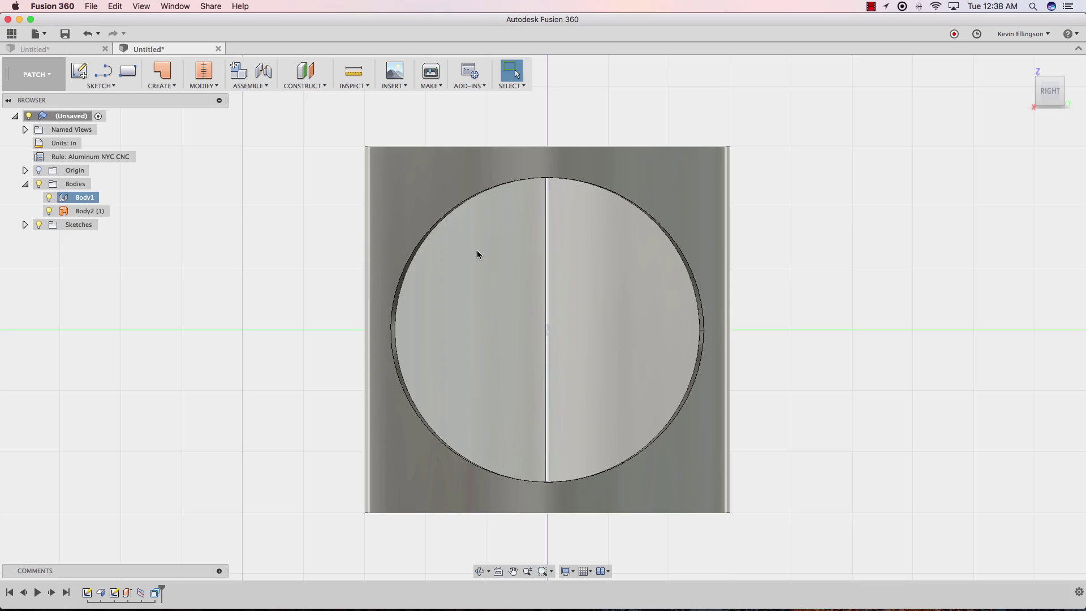
mouse_move(477, 251)
middle_mouse_down("shift")
mouse_move(514, 310)
mouse_move(460, 310)
mouse_move(497, 333)
middle_mouse_up("shift")
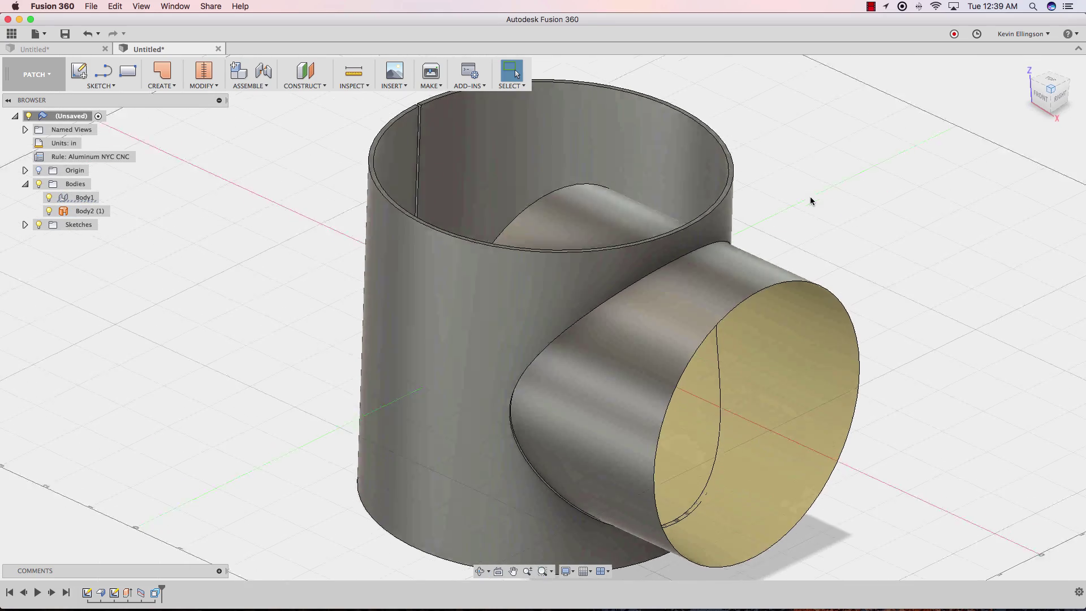
scroll(810, 196, "down", 2)
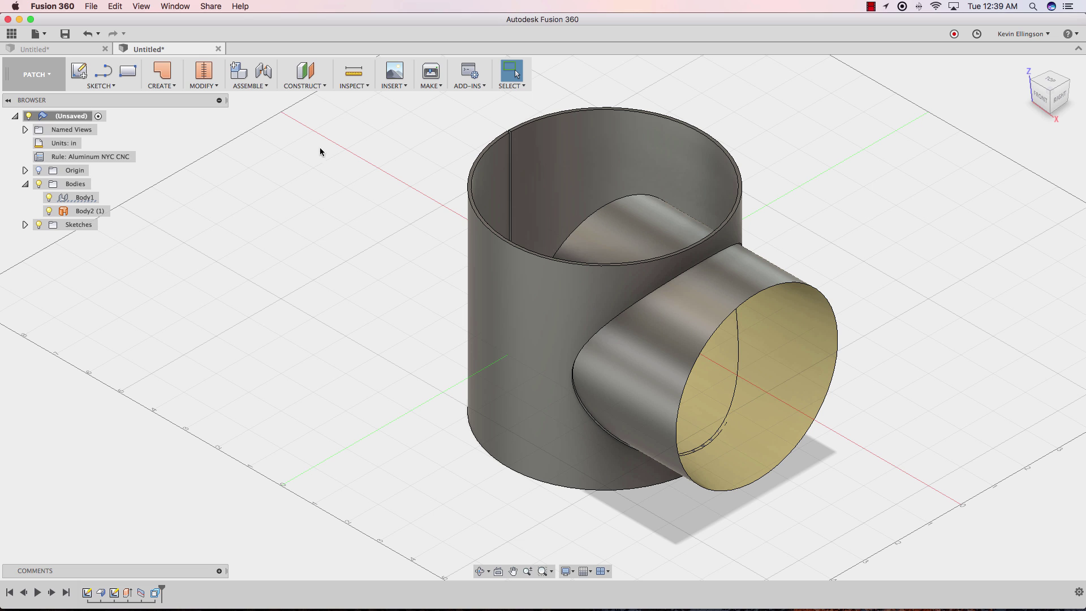
Thicken the side tube surface by -0.30 in into a new solid, Body3
left_click(203, 85)
left_click(162, 85)
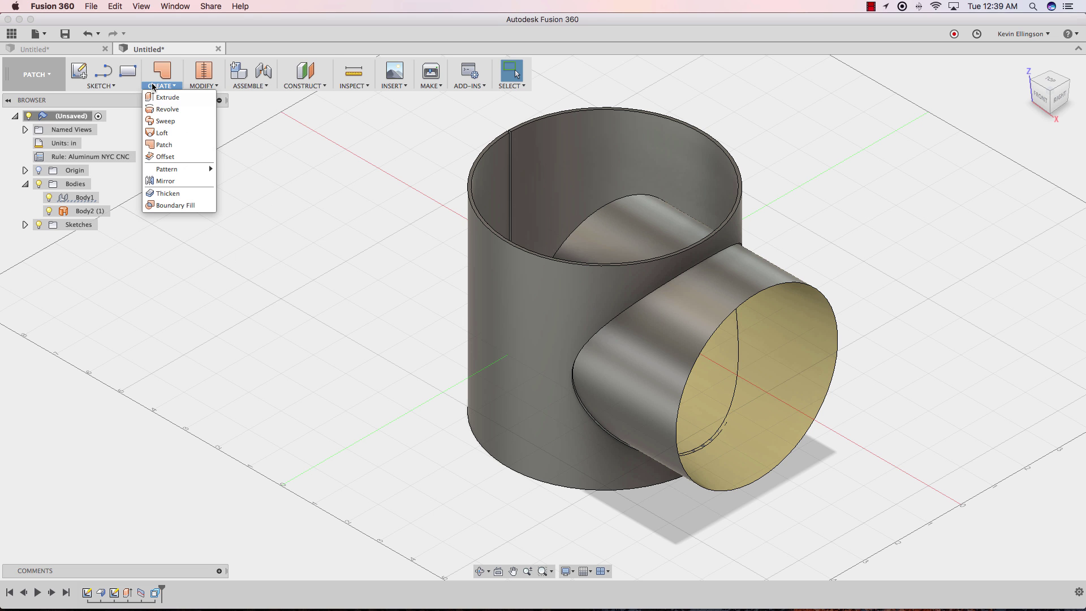
left_click(168, 193)
left_click(642, 307)
left_click_drag(645, 305, 661, 318)
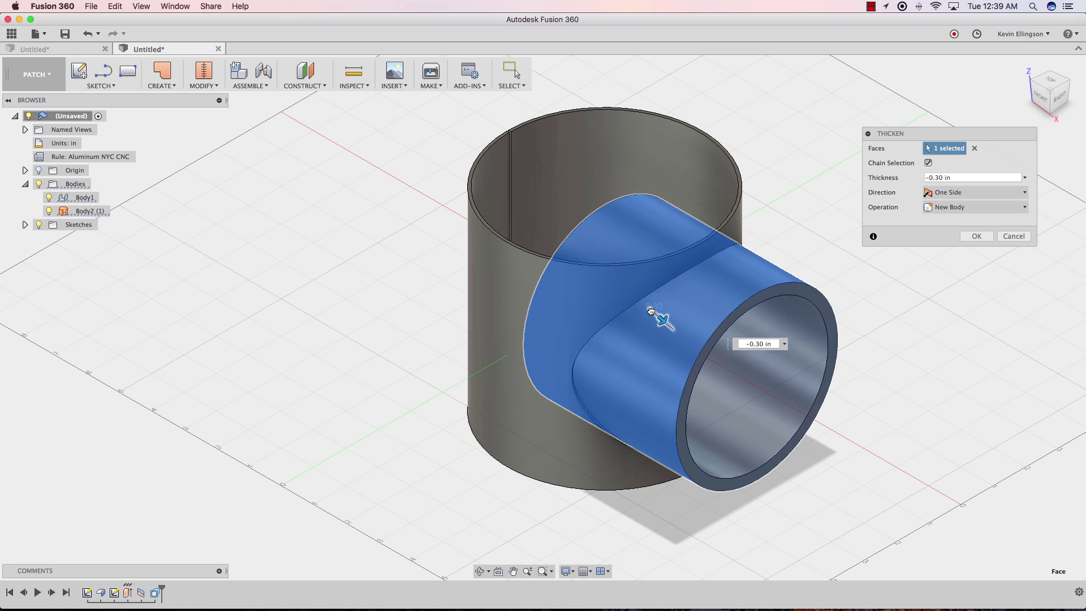
left_click(968, 239)
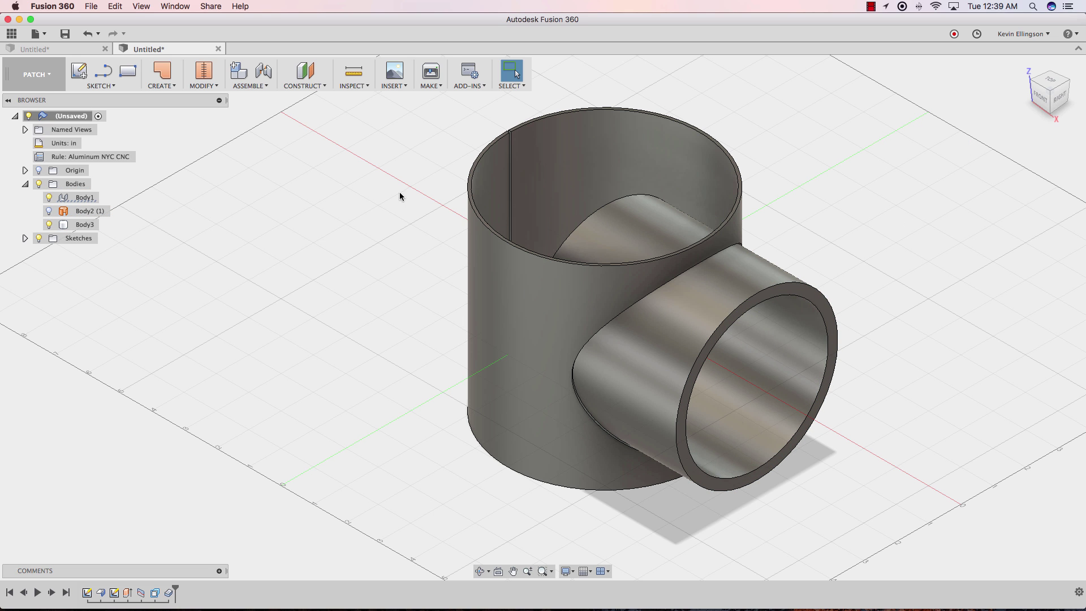
Run an interference check between Body1 and Body3, confirming no interference
left_click(354, 86)
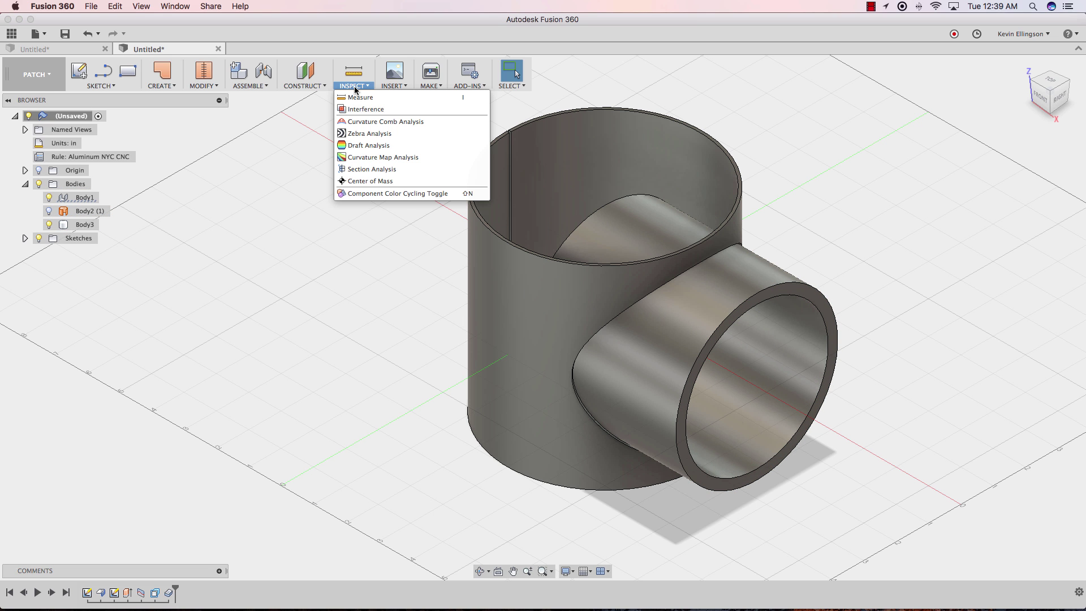
left_click(366, 109)
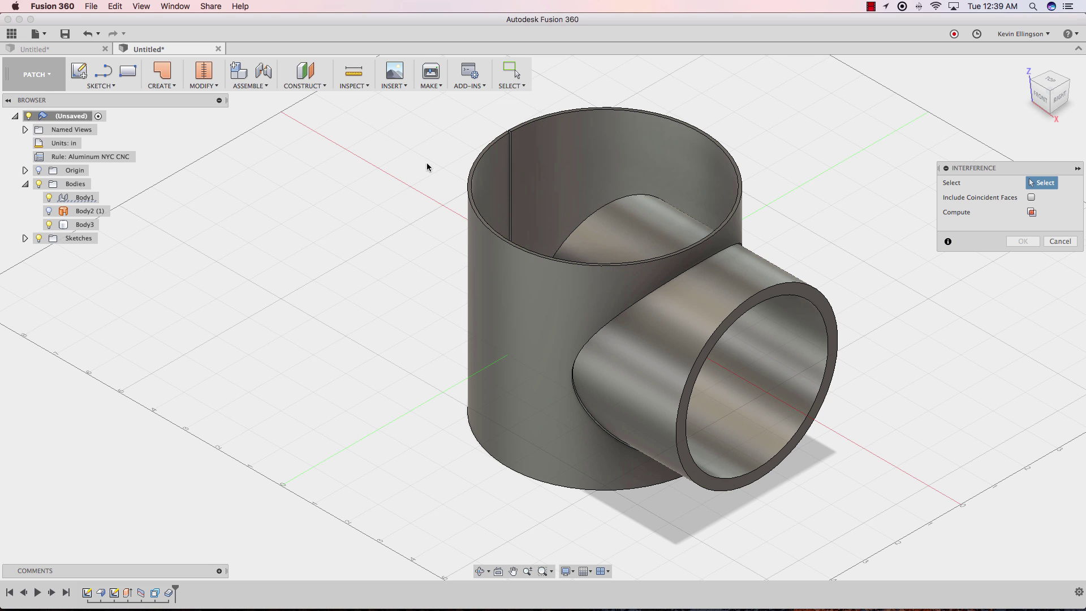
left_click(489, 251)
left_click(710, 312)
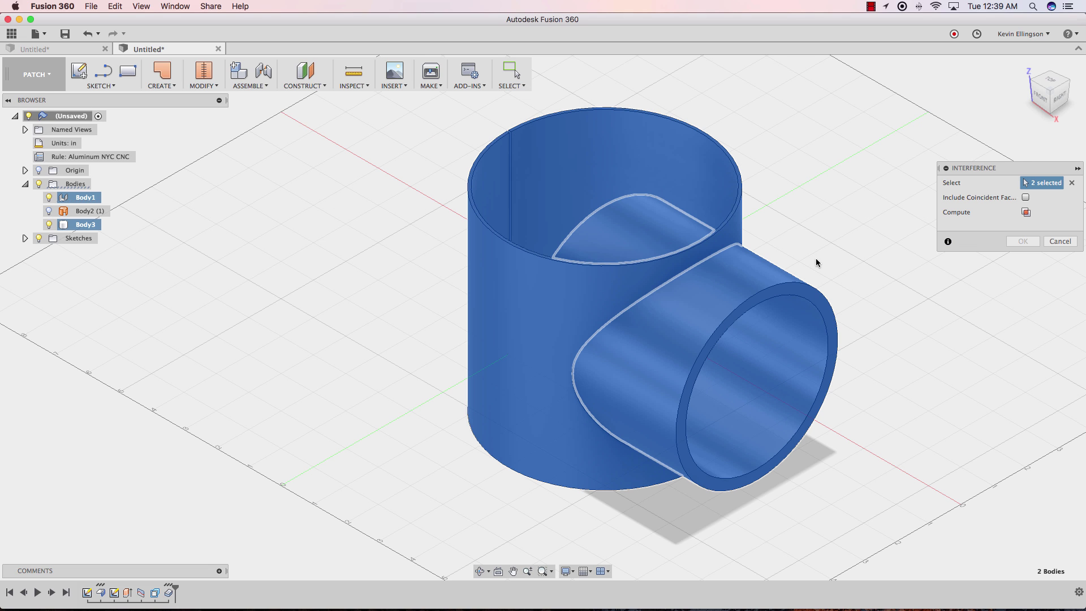
left_click(1026, 212)
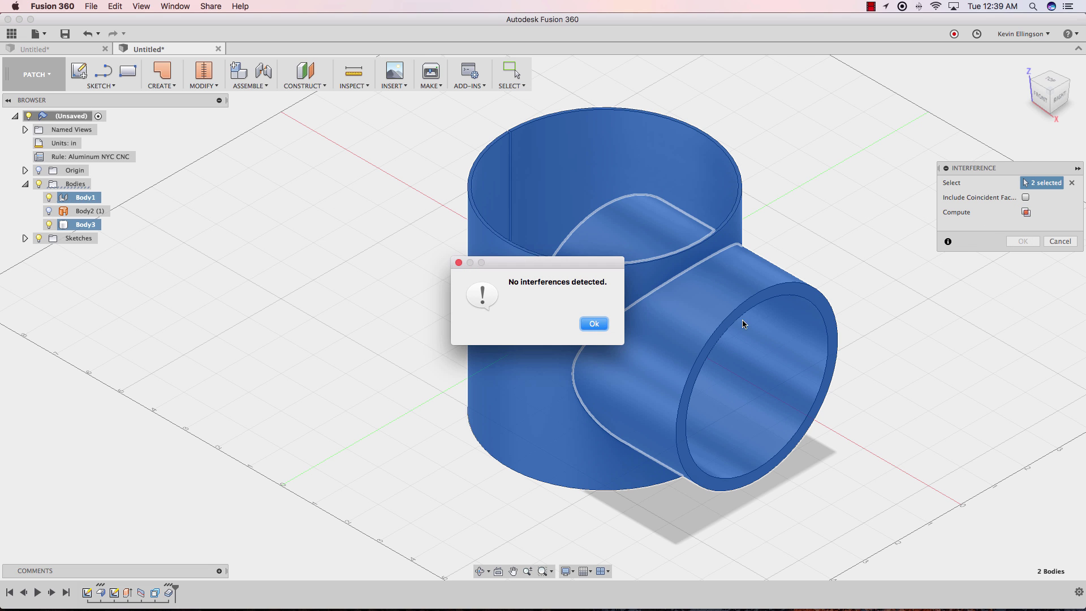
left_click(608, 326)
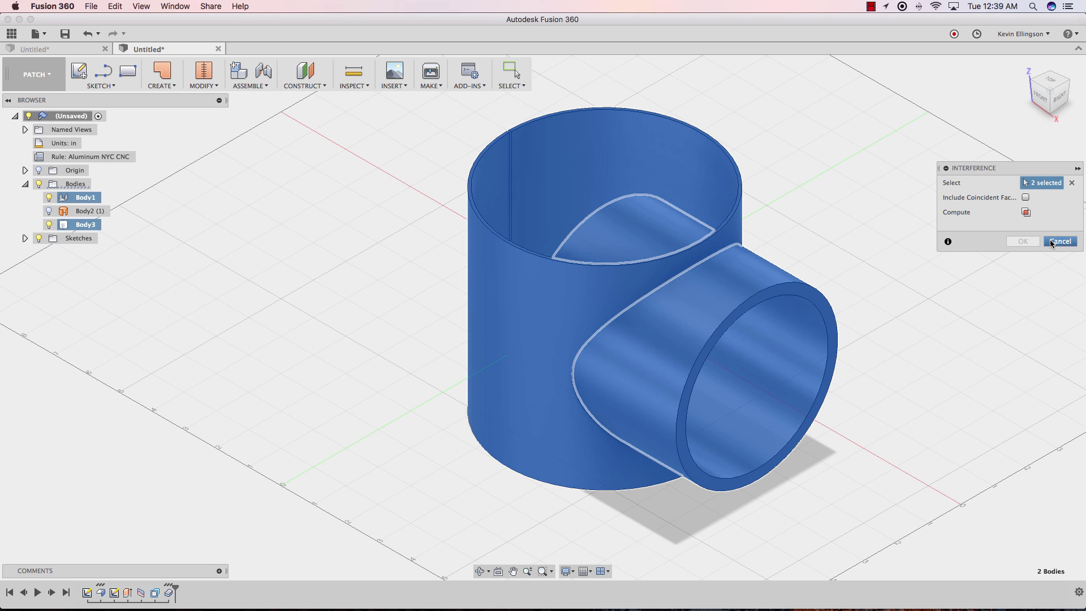
left_click(1052, 243)
Hide Body3 and start a centre-diameter circle sketch on the front plane
left_click(50, 225)
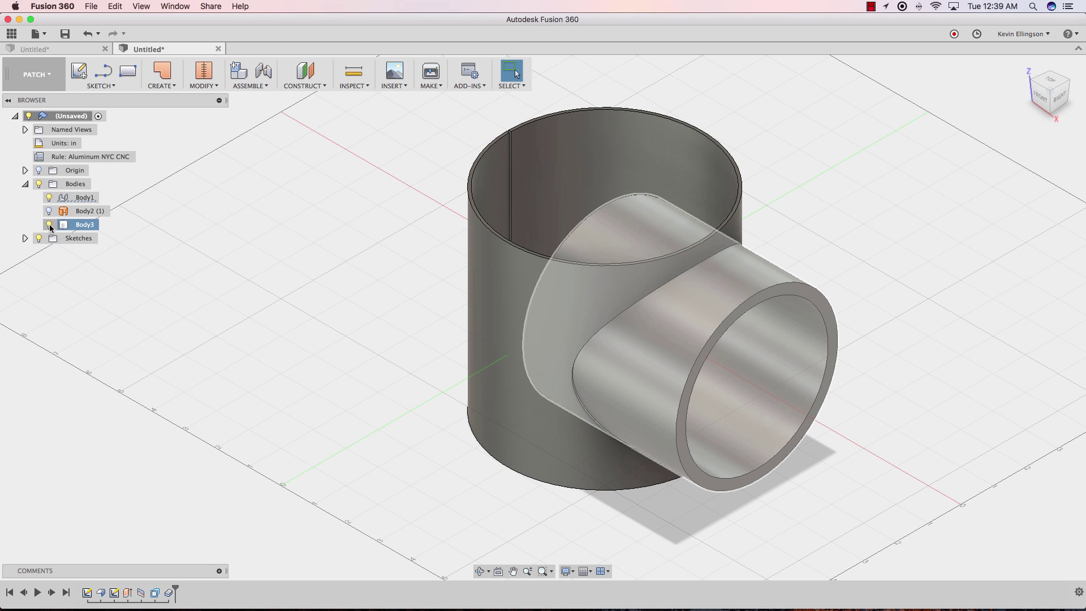
left_click(50, 226)
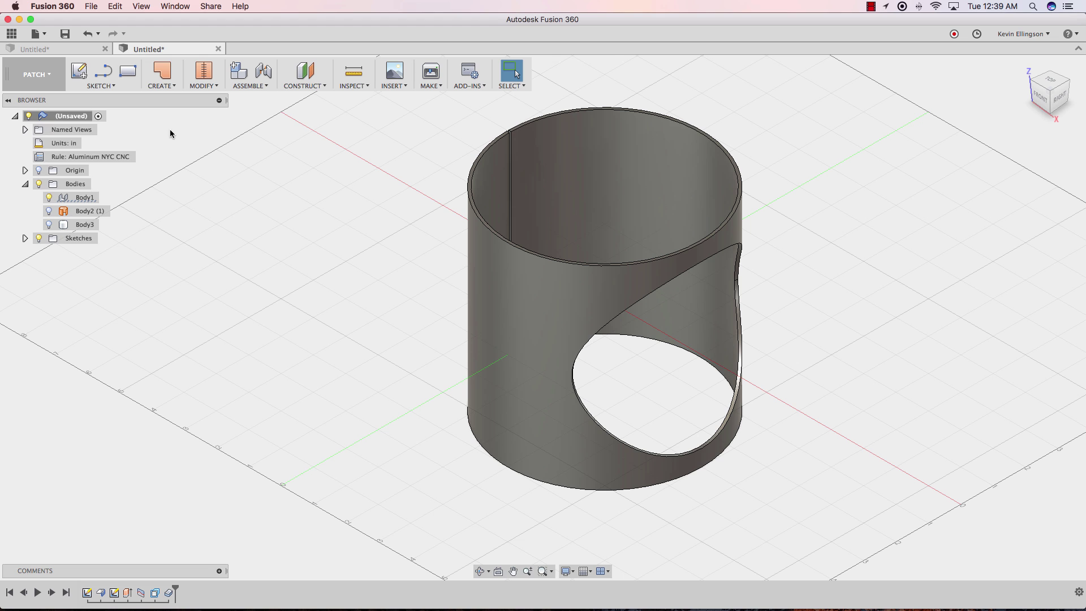
left_click(101, 85)
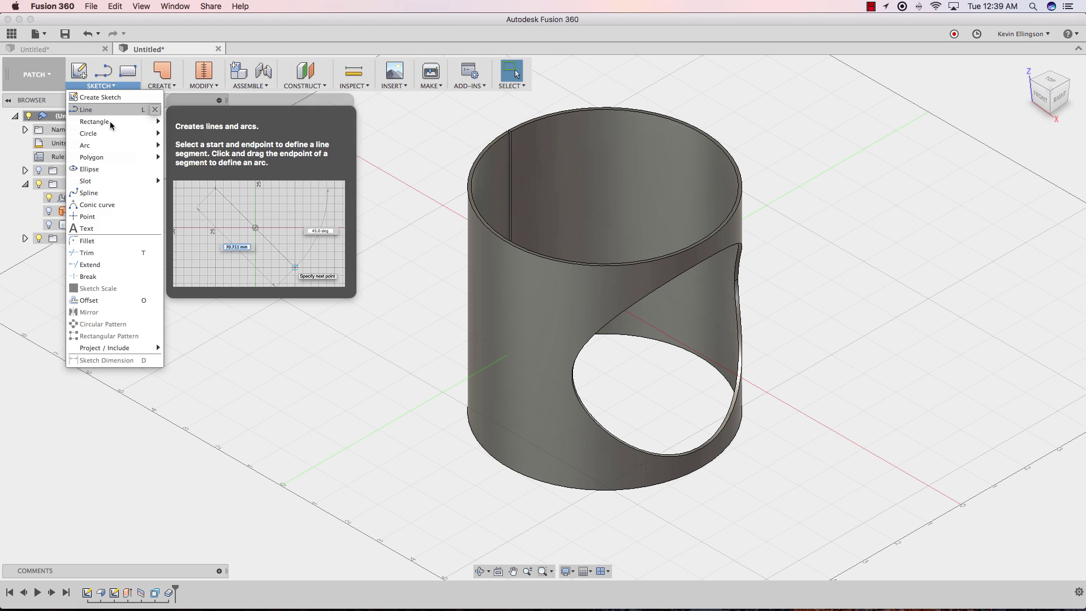
mouse_move(108, 135)
left_click(204, 137)
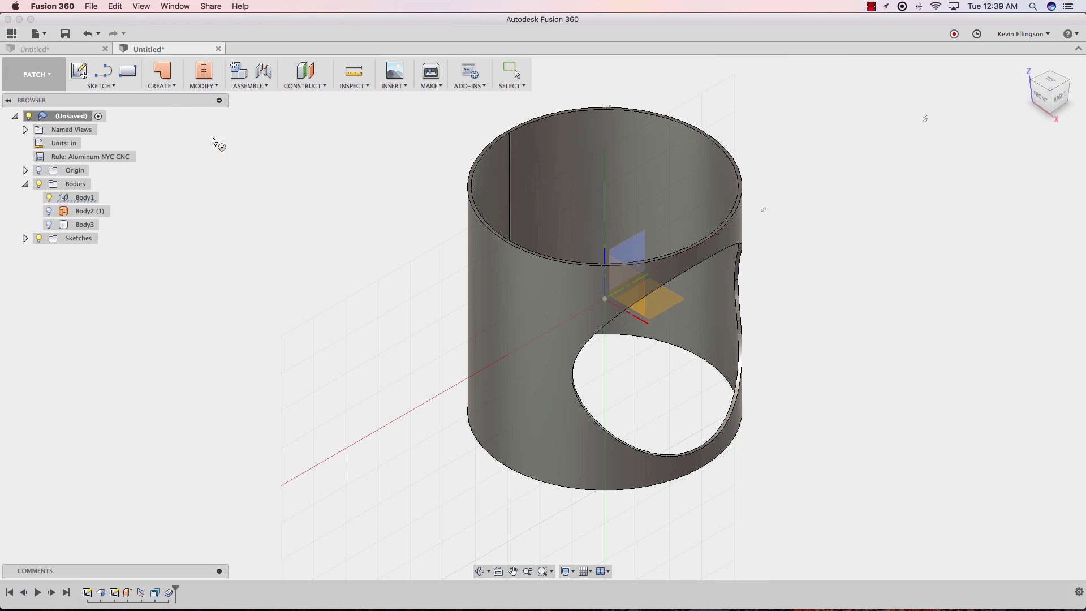
left_click(600, 237)
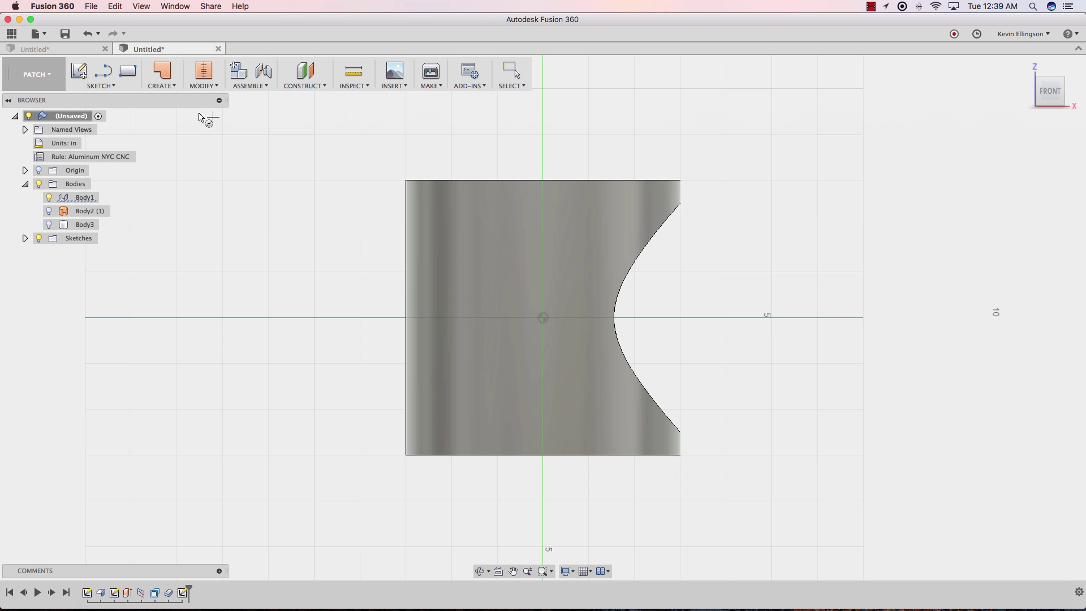
Draw a 3 in diameter circle centred on the sketch origin
left_click(120, 85)
mouse_move(125, 135)
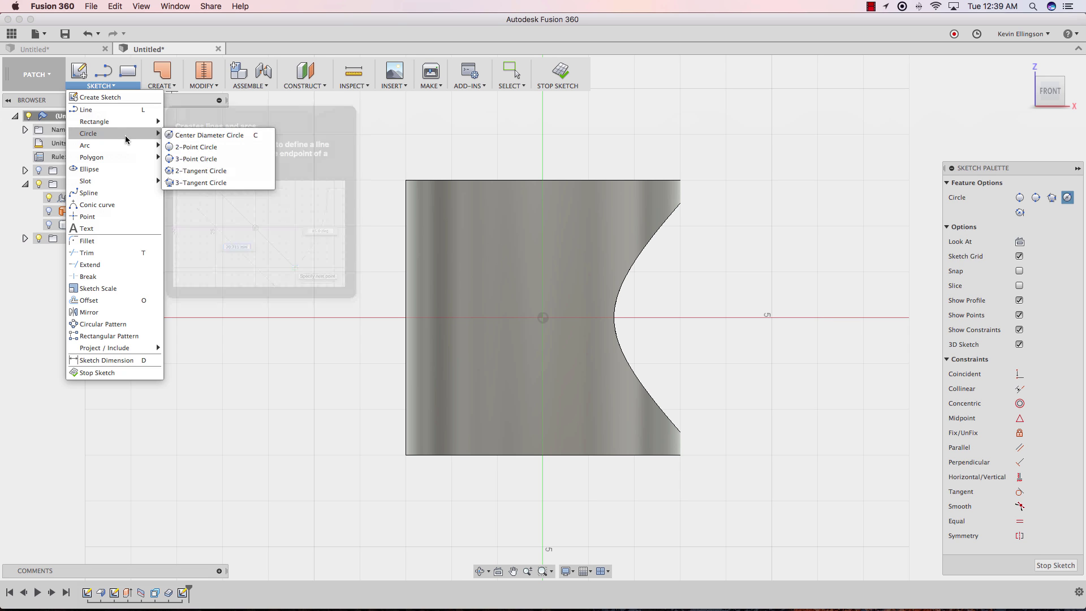
left_click(176, 137)
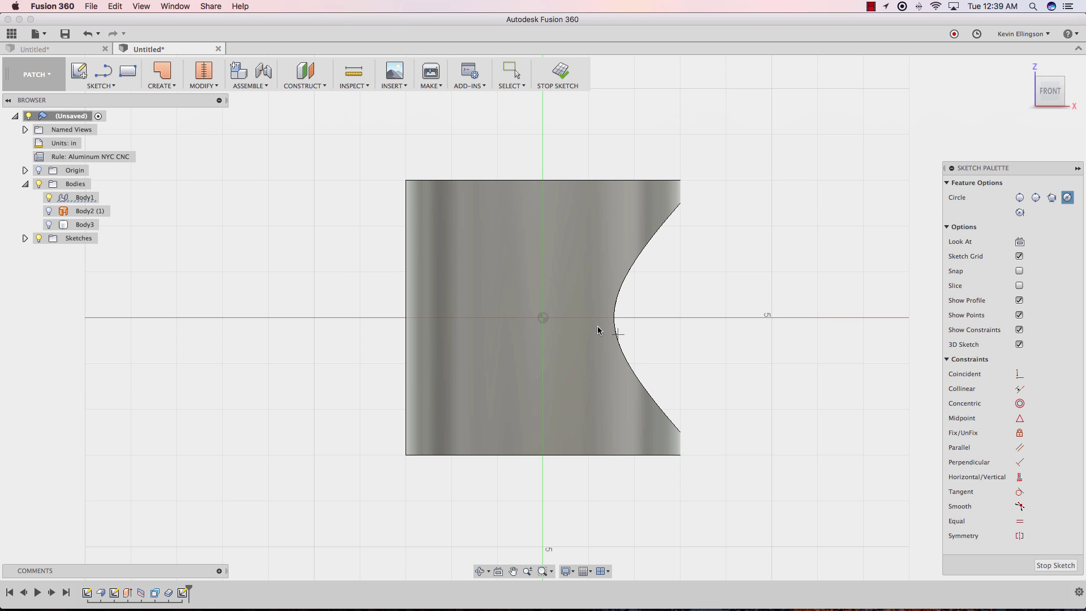
left_click(544, 318)
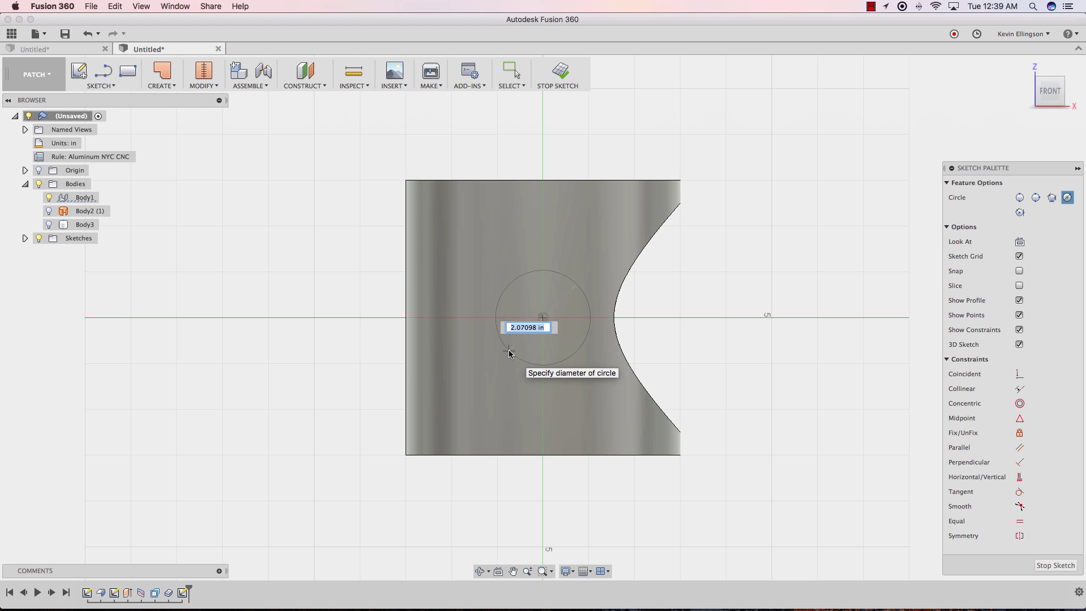
type("3")
key("Tab")
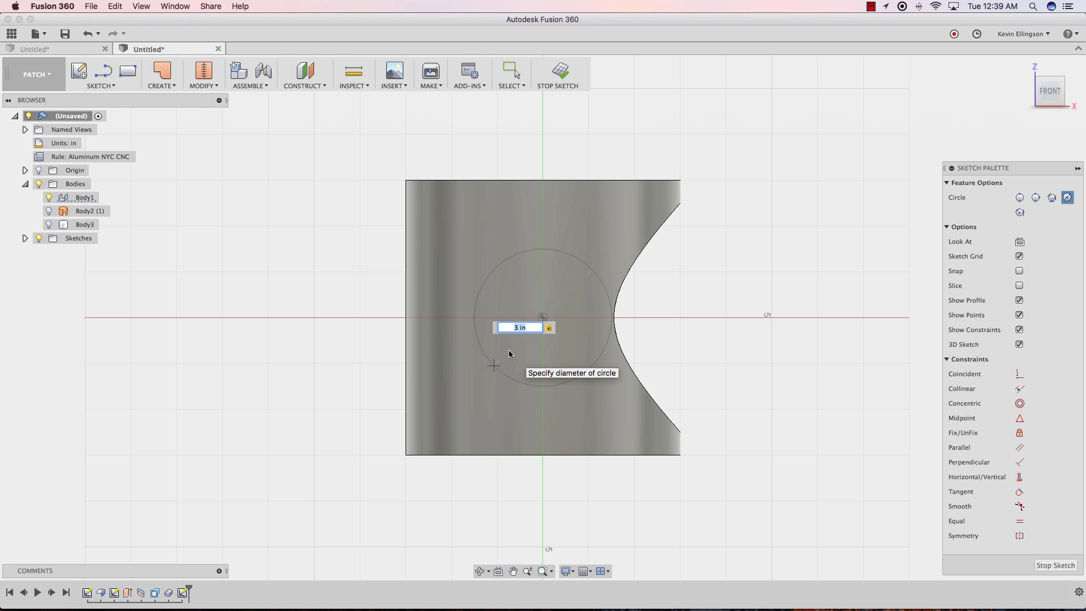
key("Return")
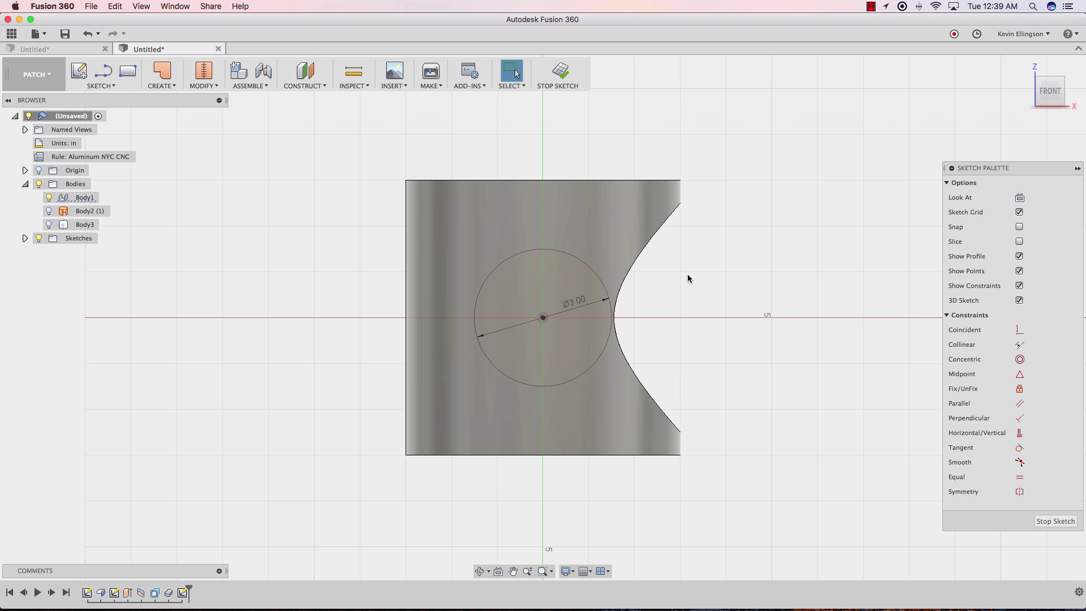
Finish the sketch and extrude the circle -4.70 in as a new body, Body4
left_click(561, 71)
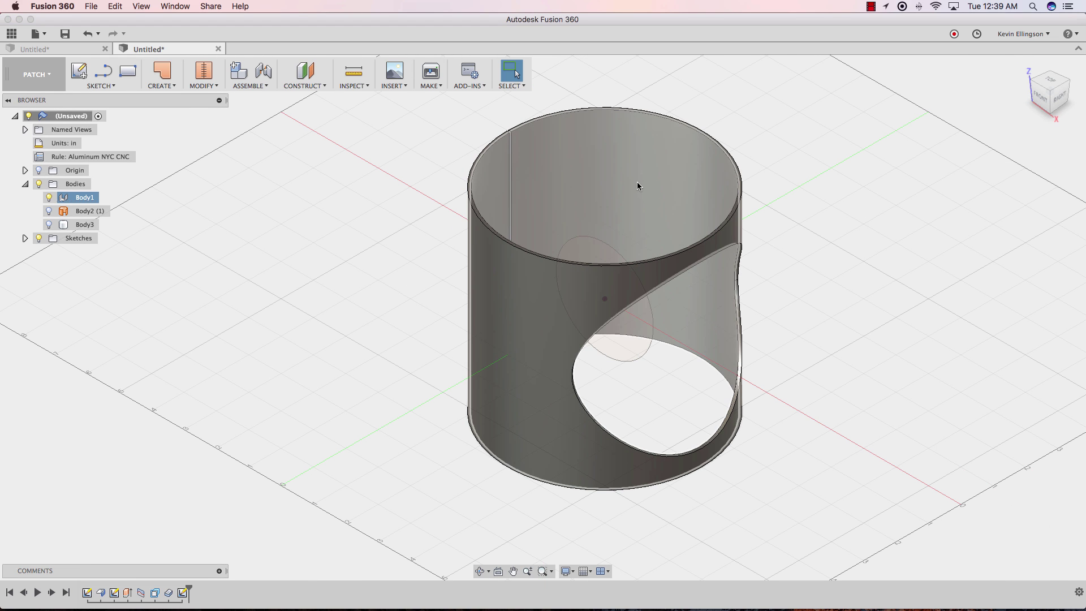
left_click(168, 86)
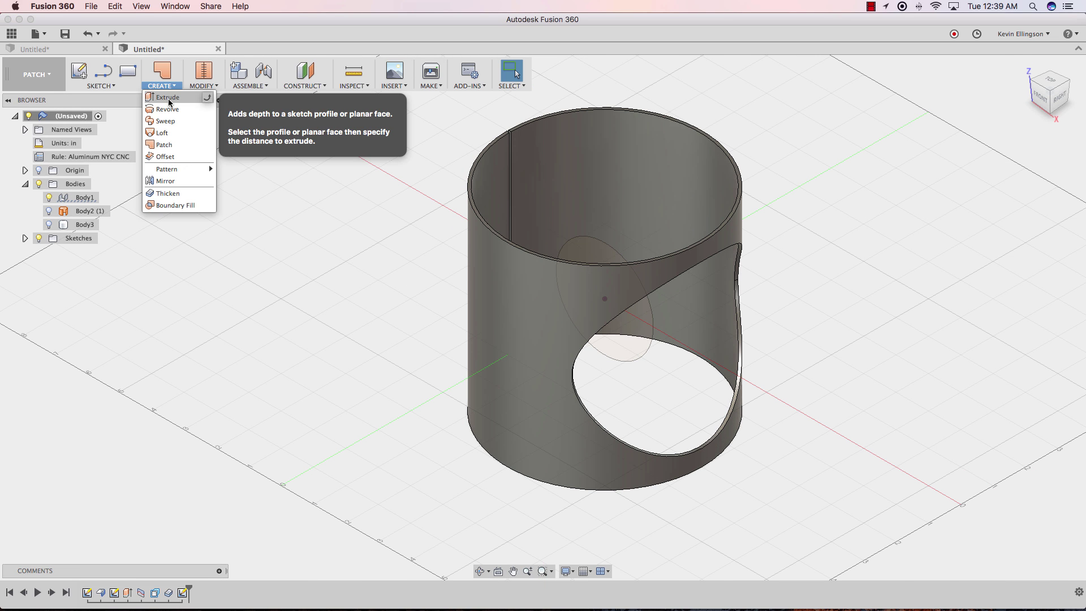
left_click(164, 102)
left_click(586, 249)
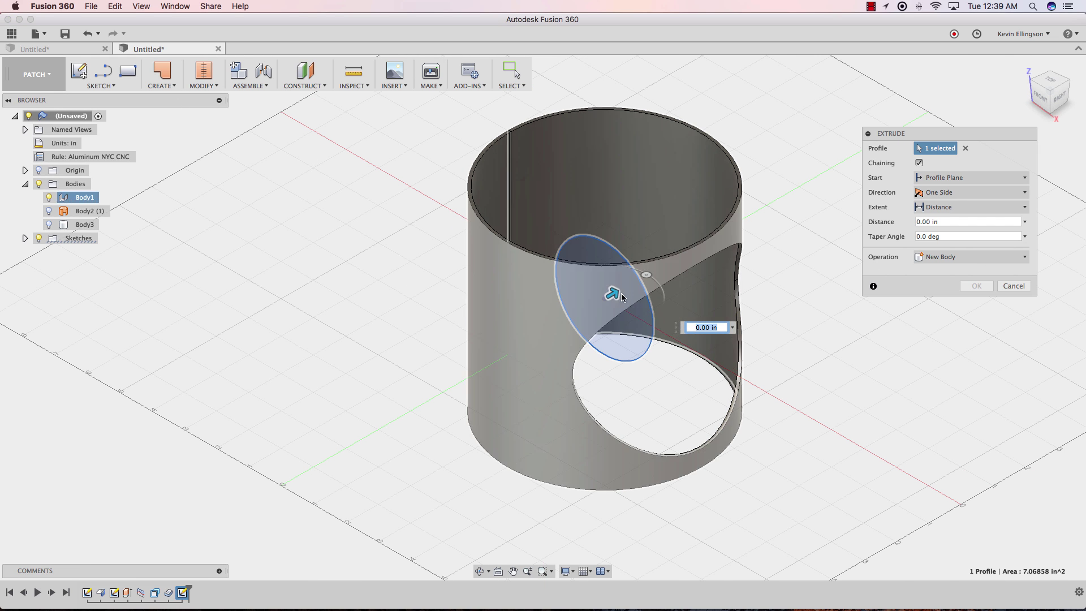
left_click_drag(612, 293, 445, 391)
key("Return")
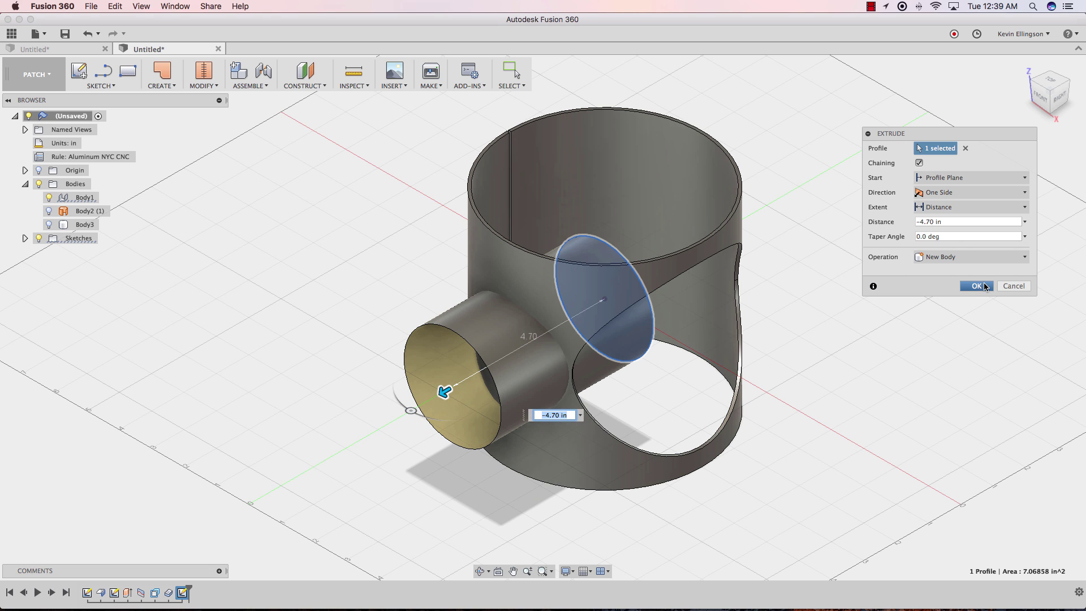
Split the outer shell face using the small cylinder Body4 as the splitting tool
left_click(214, 88)
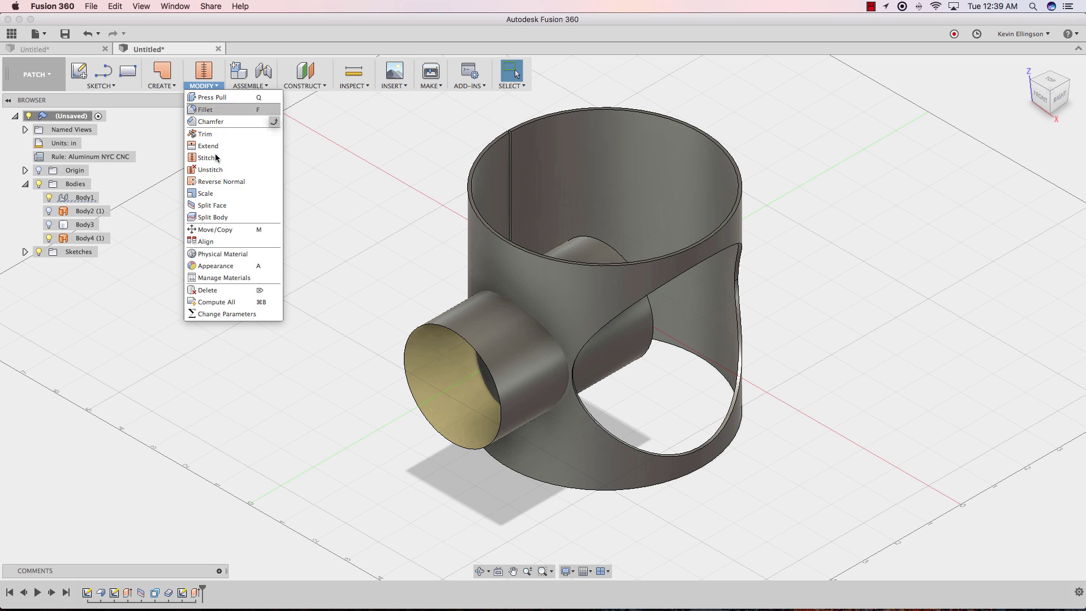
left_click(217, 206)
left_click(504, 254)
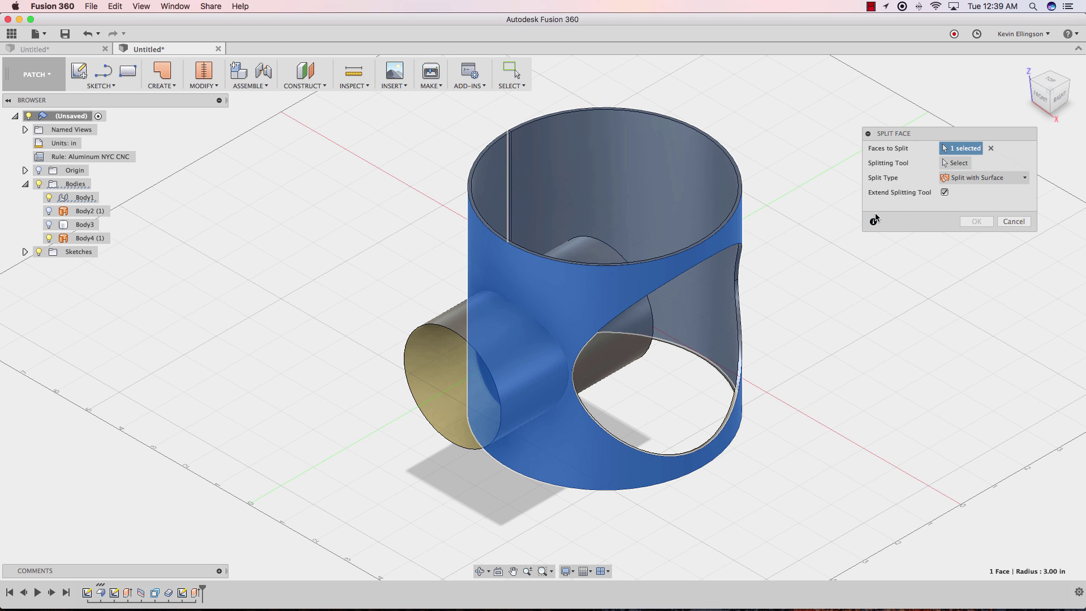
left_click(953, 165)
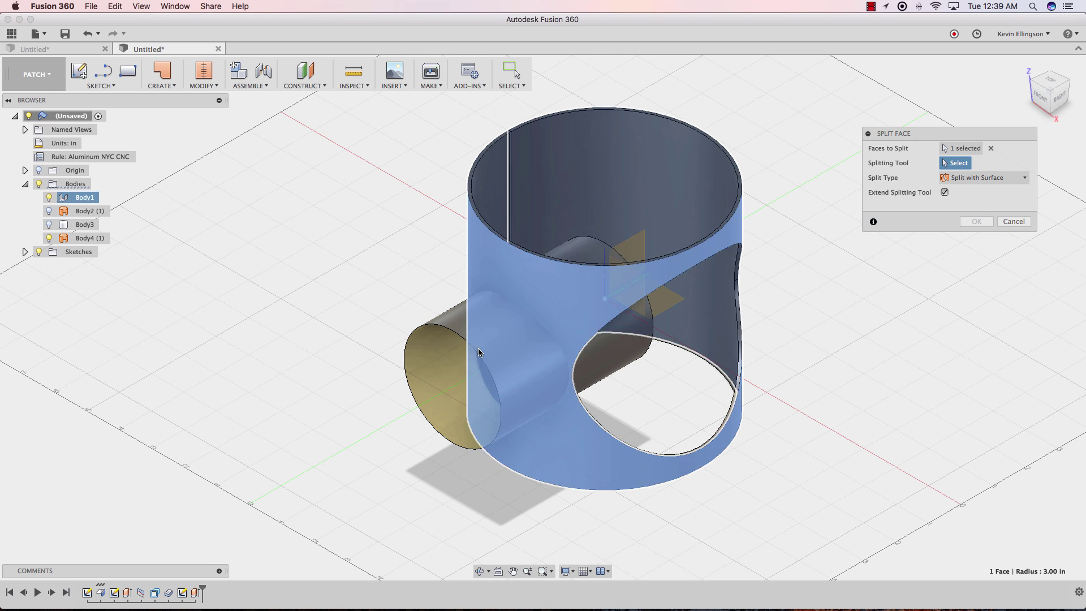
left_click(461, 319)
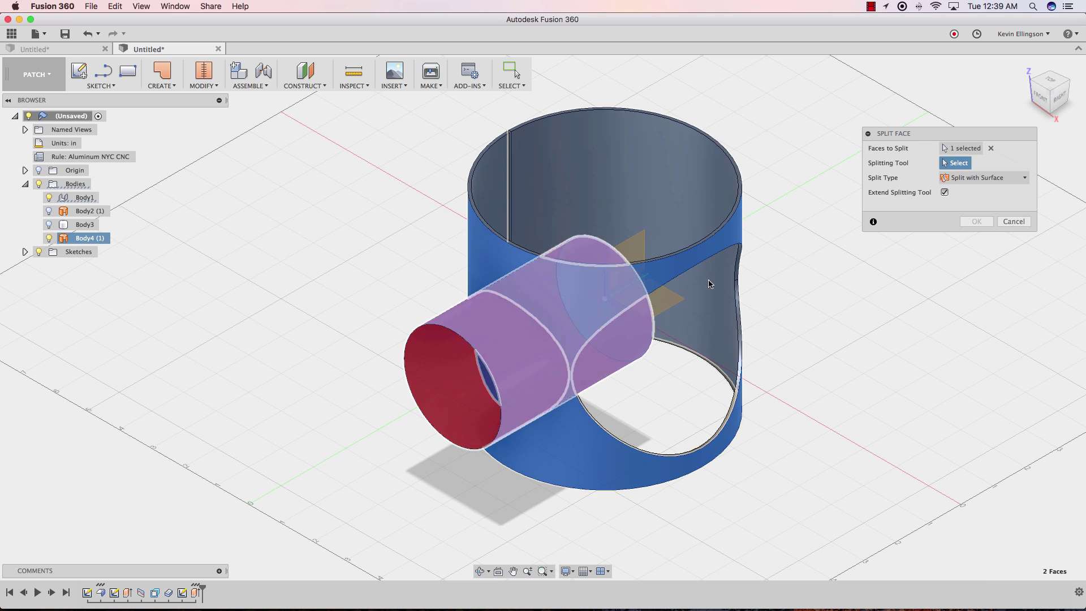
left_click(976, 222)
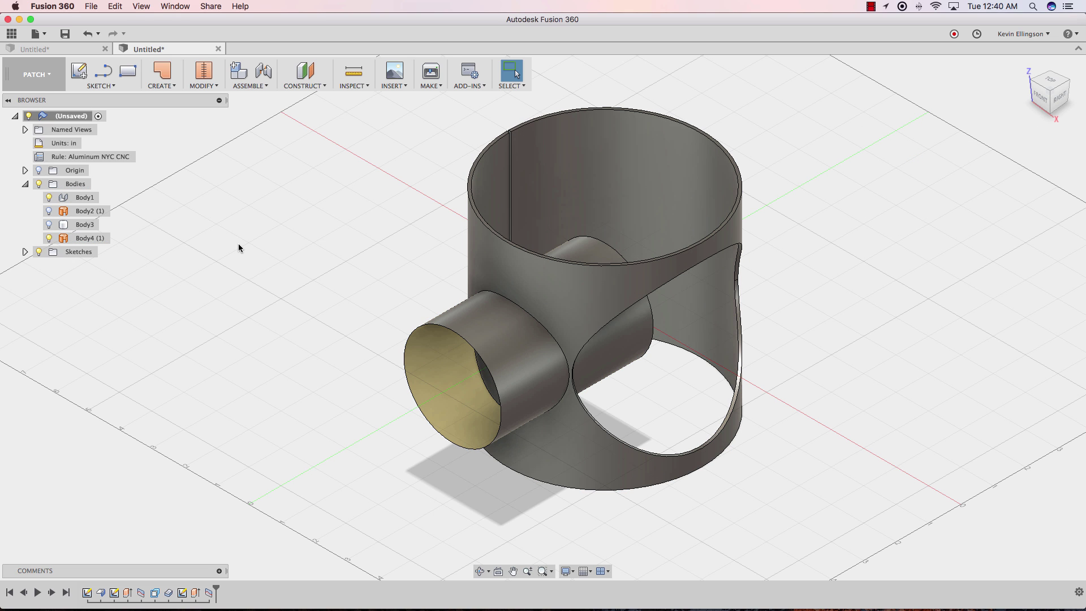
Hide Body4 and offset the teardrop split face -0.80 in to open a second hole
left_click(48, 238)
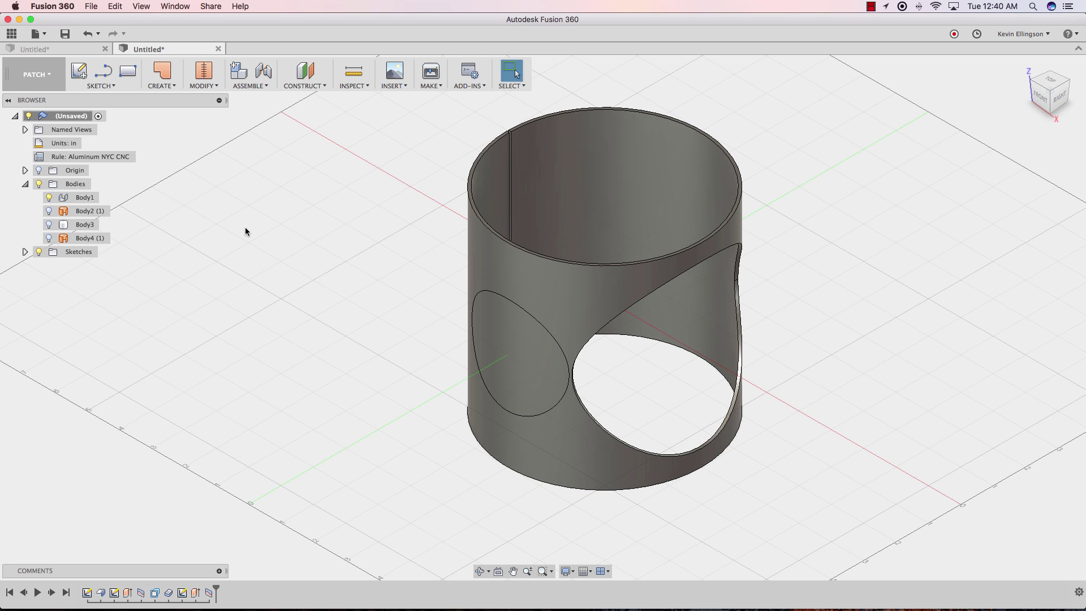
right_click(225, 188)
left_click(270, 158)
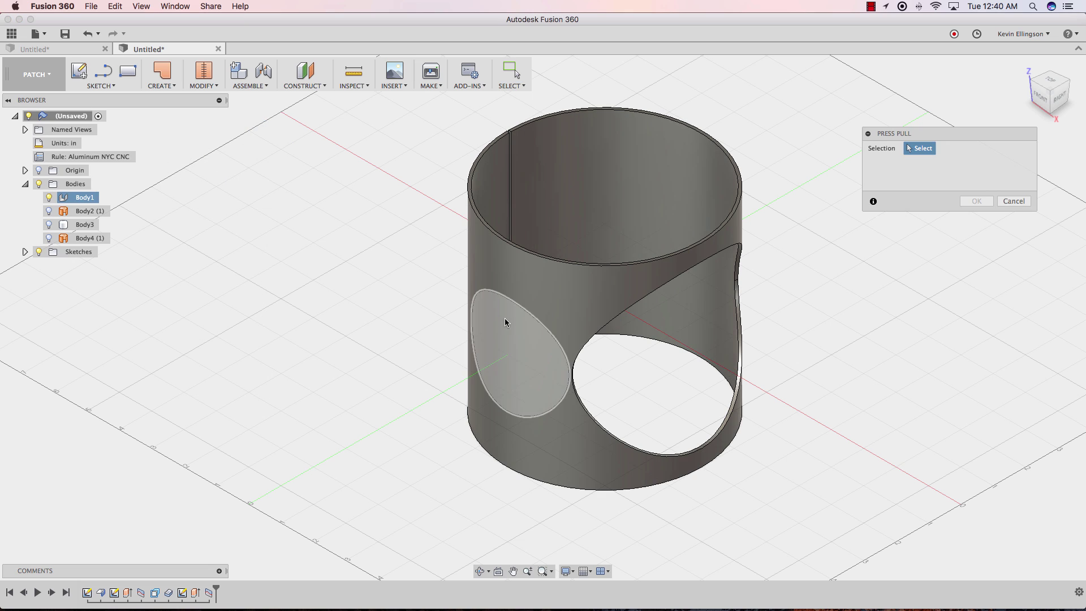
left_click(497, 308)
left_click_drag(496, 323, 539, 299)
left_click(976, 207)
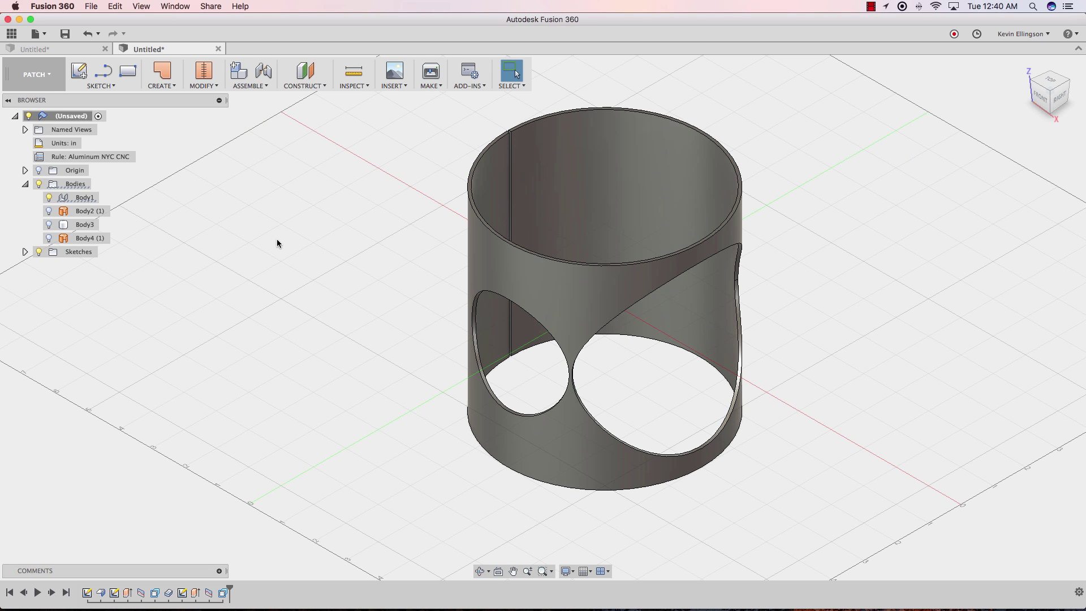
Show Body4 and thicken its face by -0.30 in into a new tube body, Body5
left_click(50, 238)
left_click(49, 238)
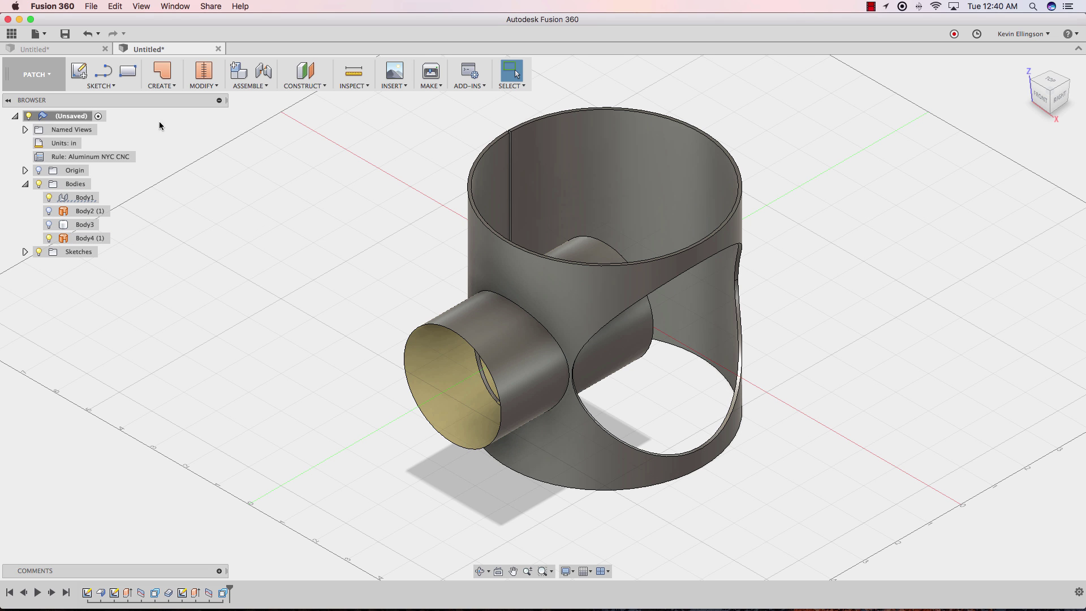
left_click(164, 85)
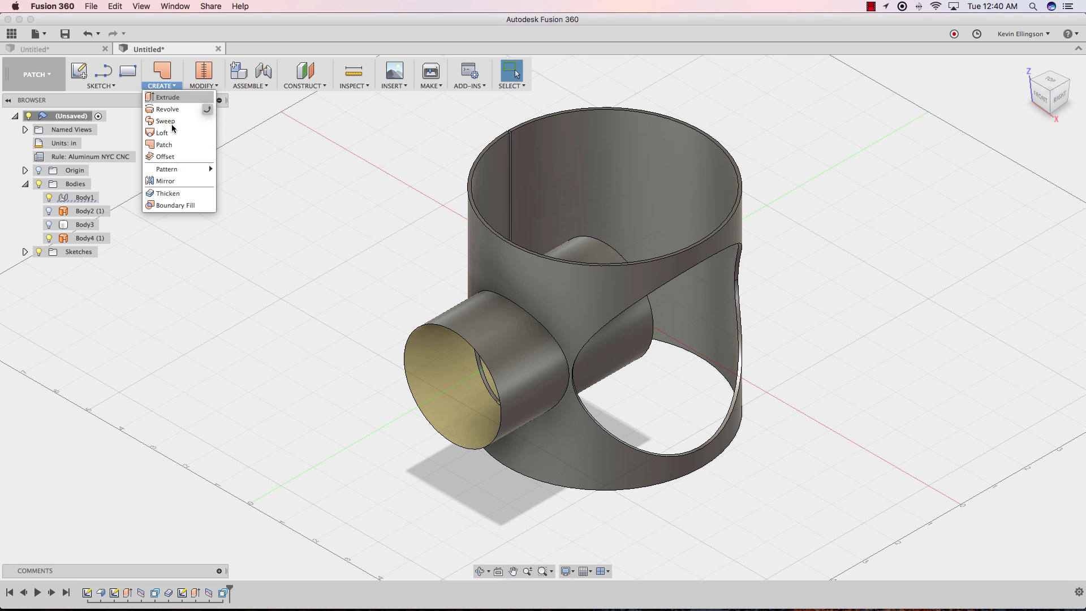
left_click(172, 192)
left_click(449, 302)
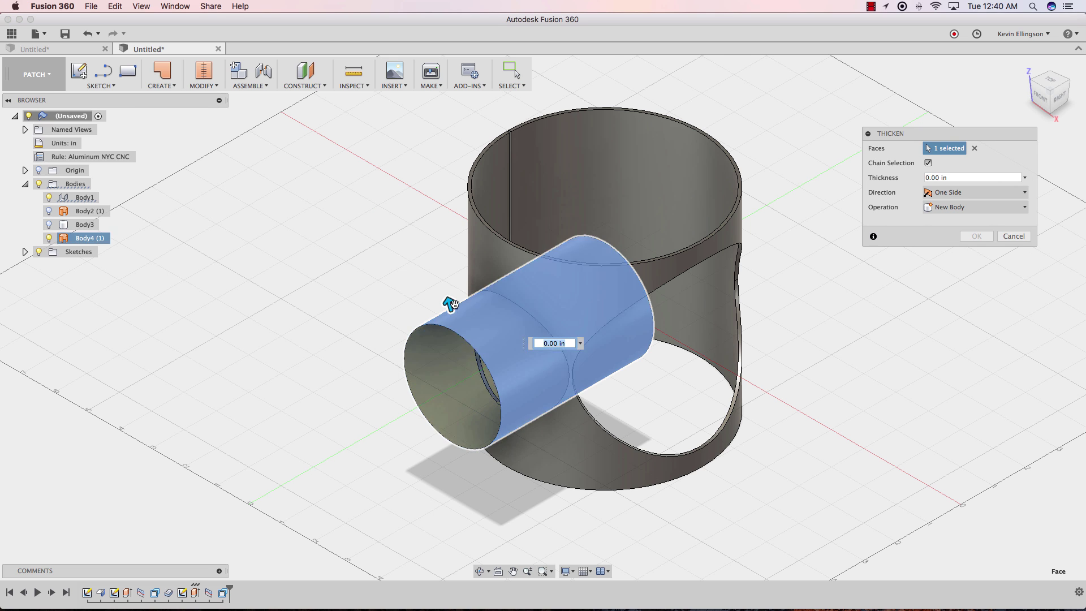
left_click_drag(448, 303, 459, 338)
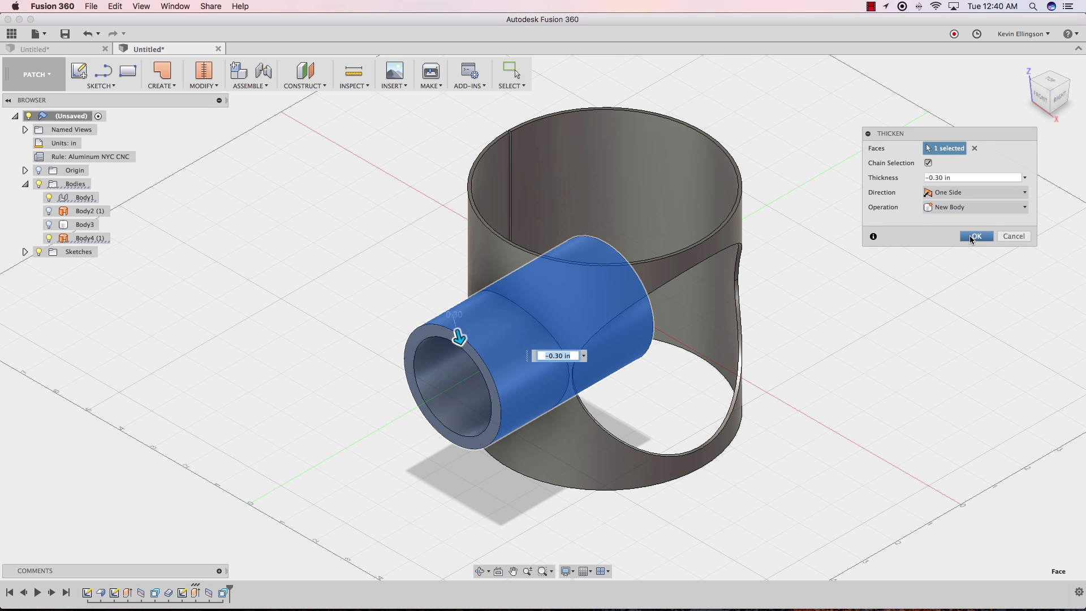
left_click(970, 237)
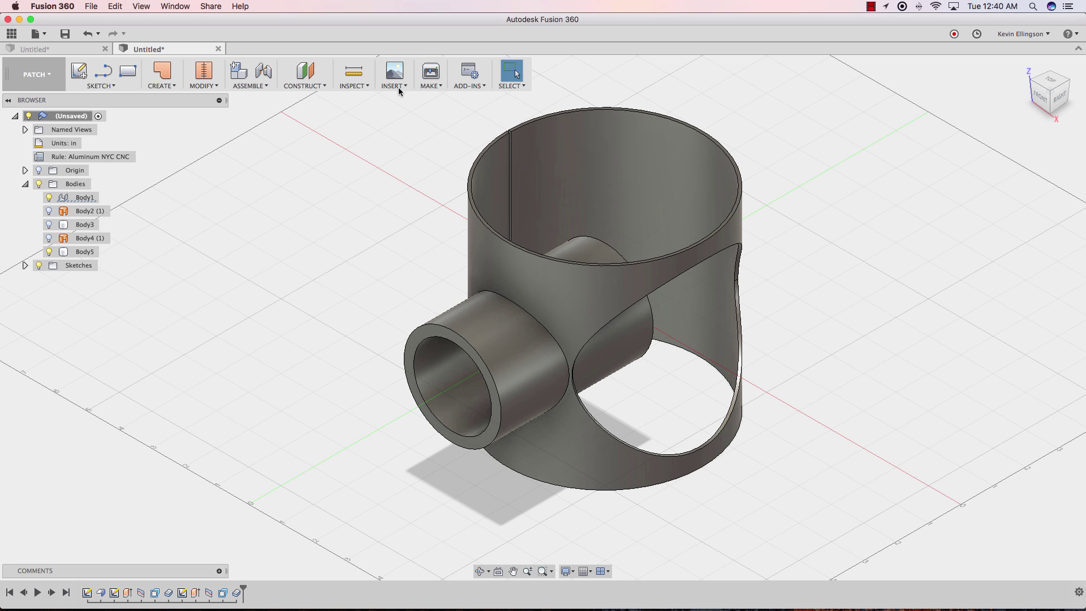
Check interference between Body1 and Body5, finding a 0.00844 in^3 overlap
left_click(360, 86)
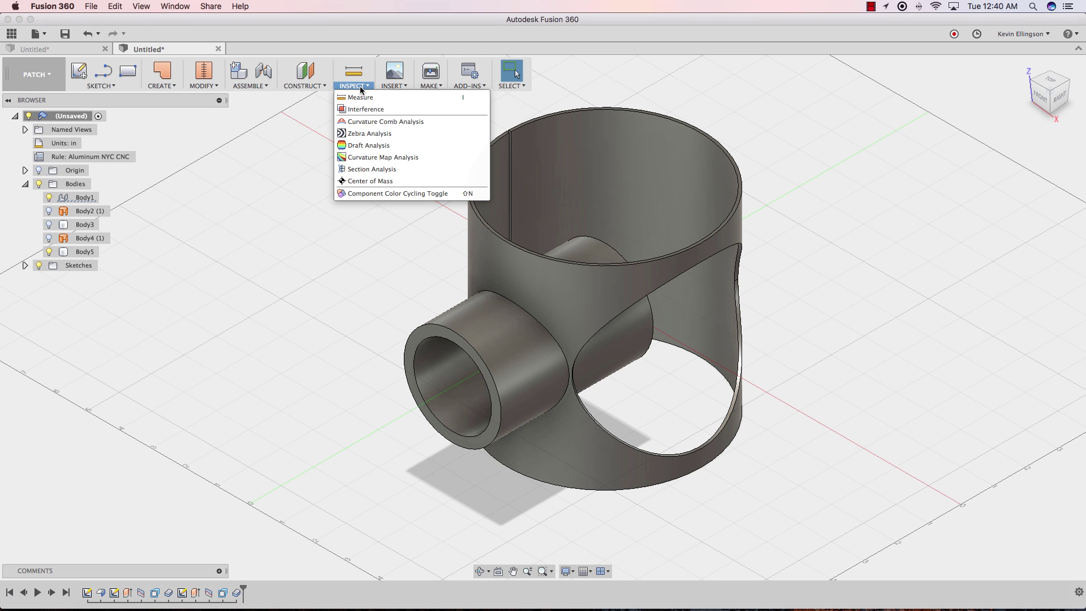
left_click(360, 108)
left_click(589, 191)
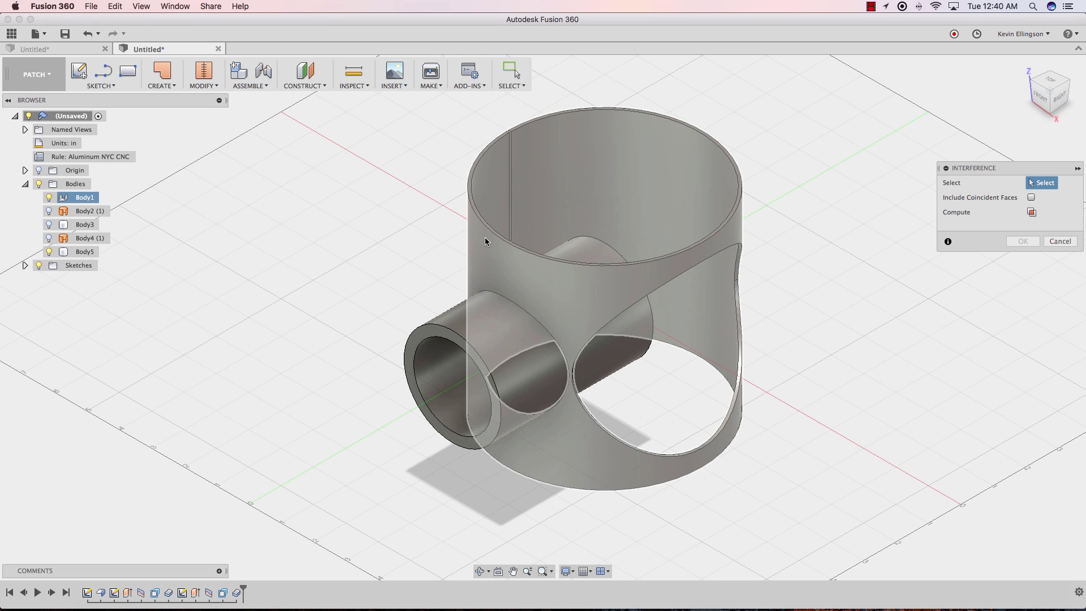
left_click(469, 226)
left_click(449, 332)
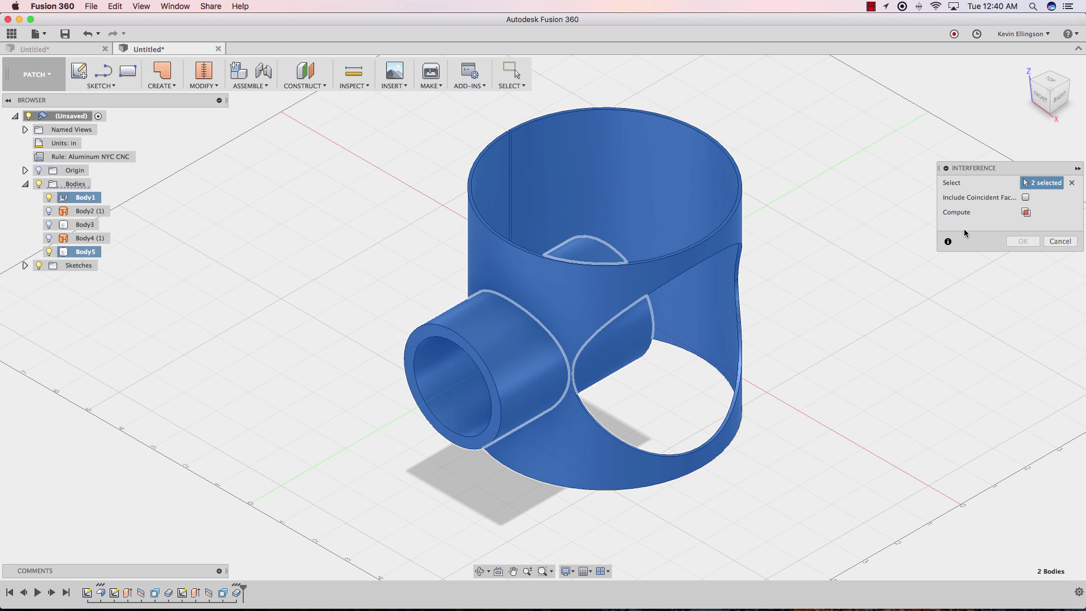
left_click(1025, 213)
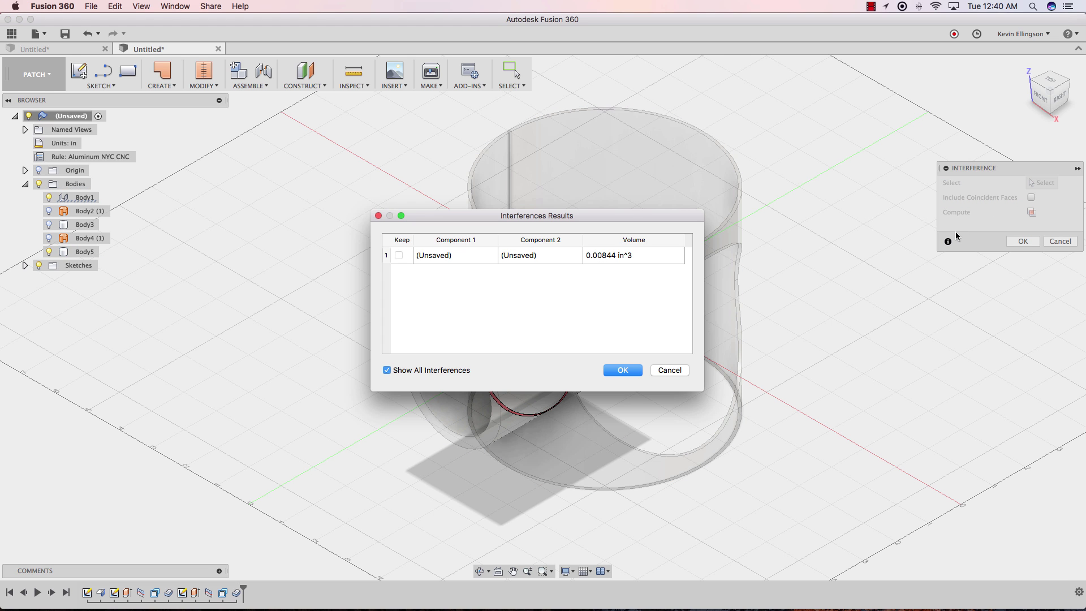
left_click_drag(605, 217, 337, 208)
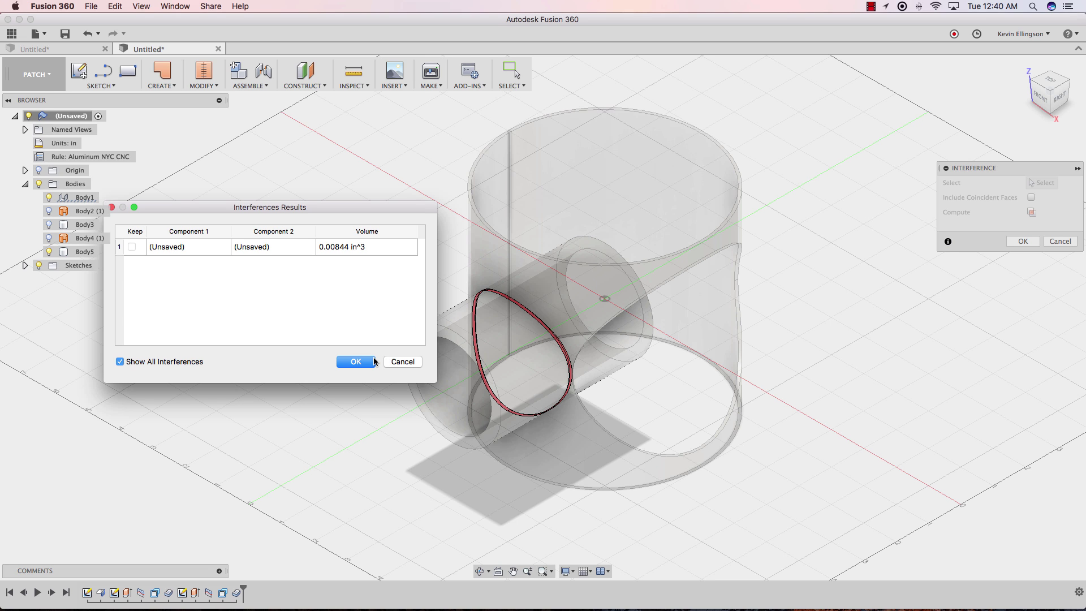
Close the interference results, hide Body5, and switch to the Sheet Metal workspace
left_click(355, 362)
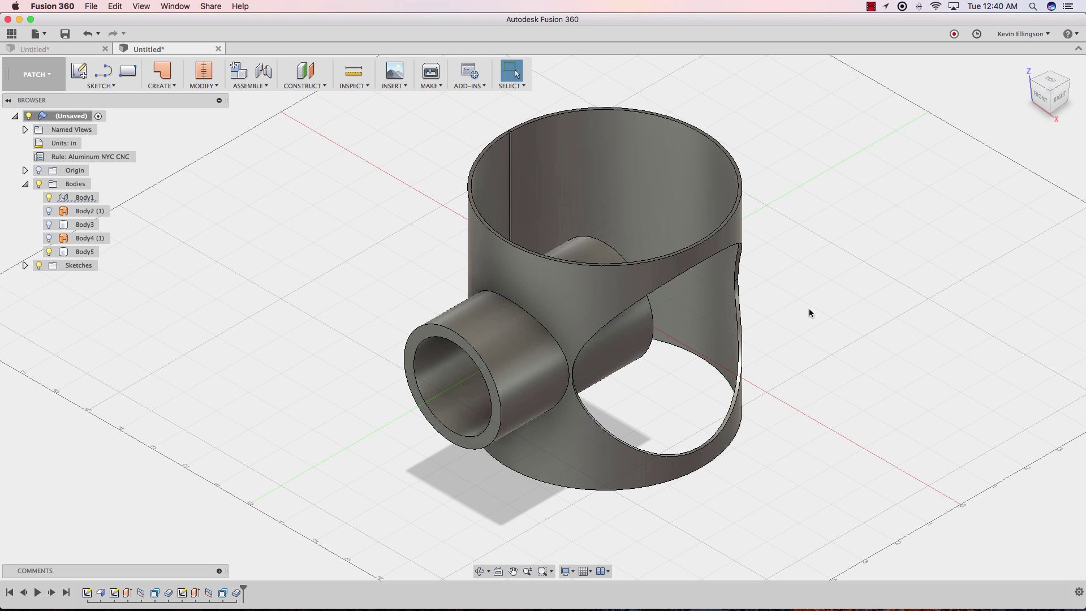
left_click(49, 252)
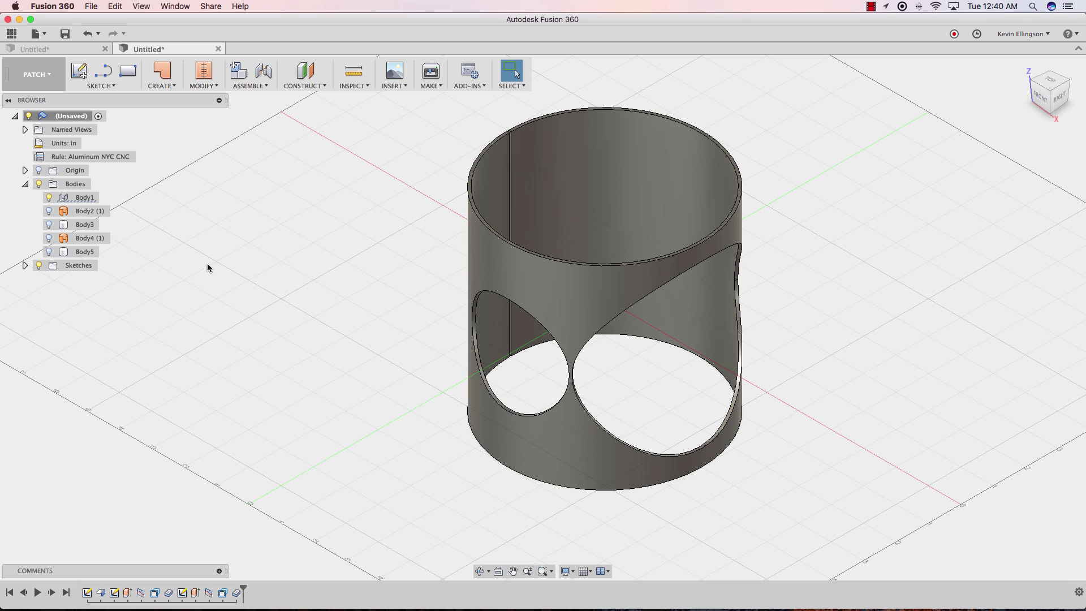
left_click(19, 85)
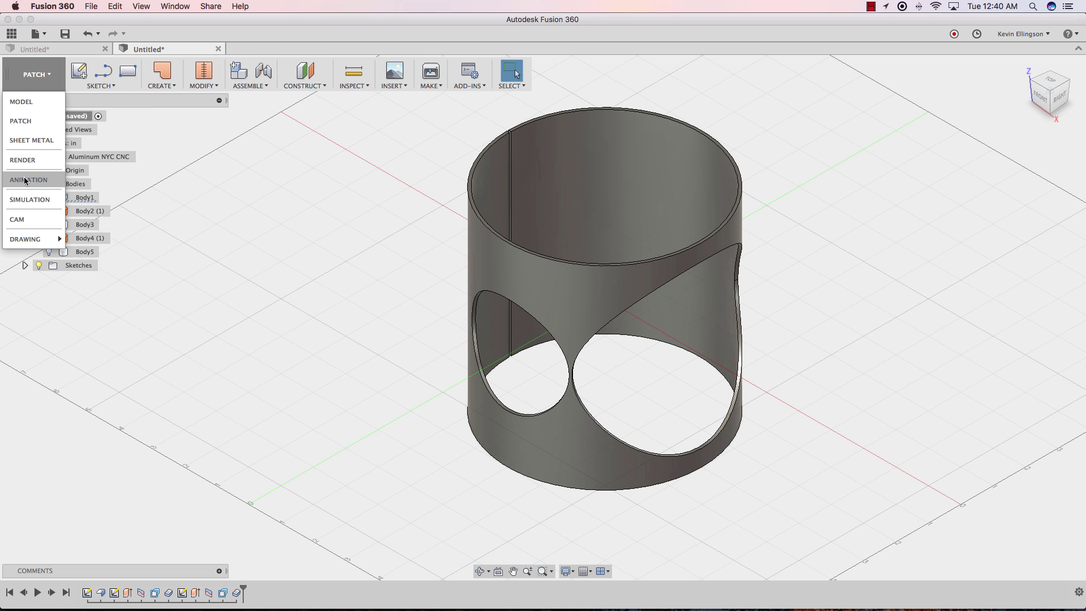
left_click(33, 139)
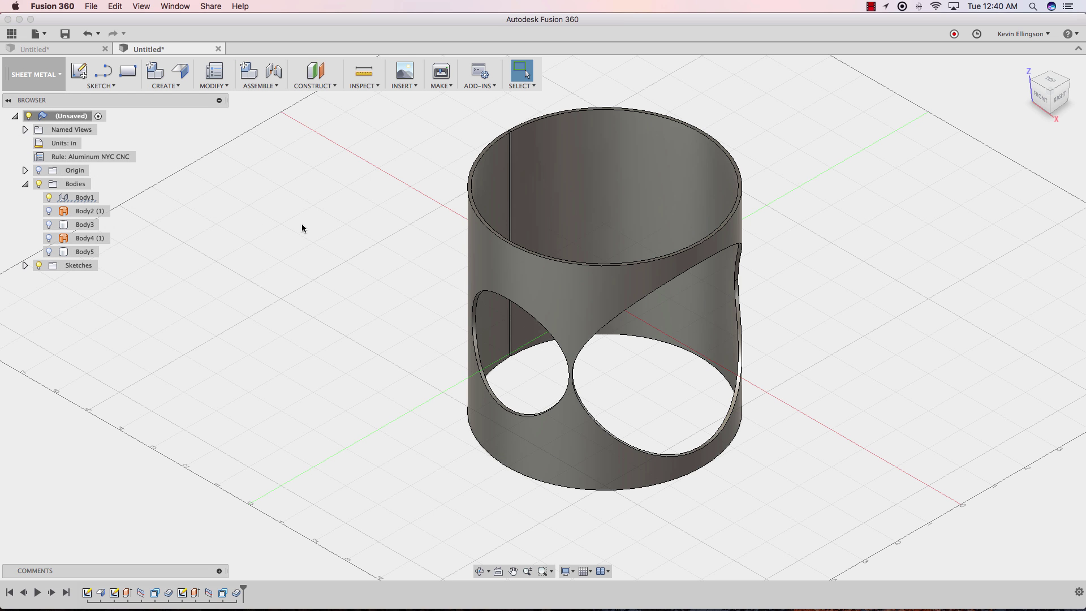
Create a flat pattern of the shell with the inner face kept stationary
left_click(220, 86)
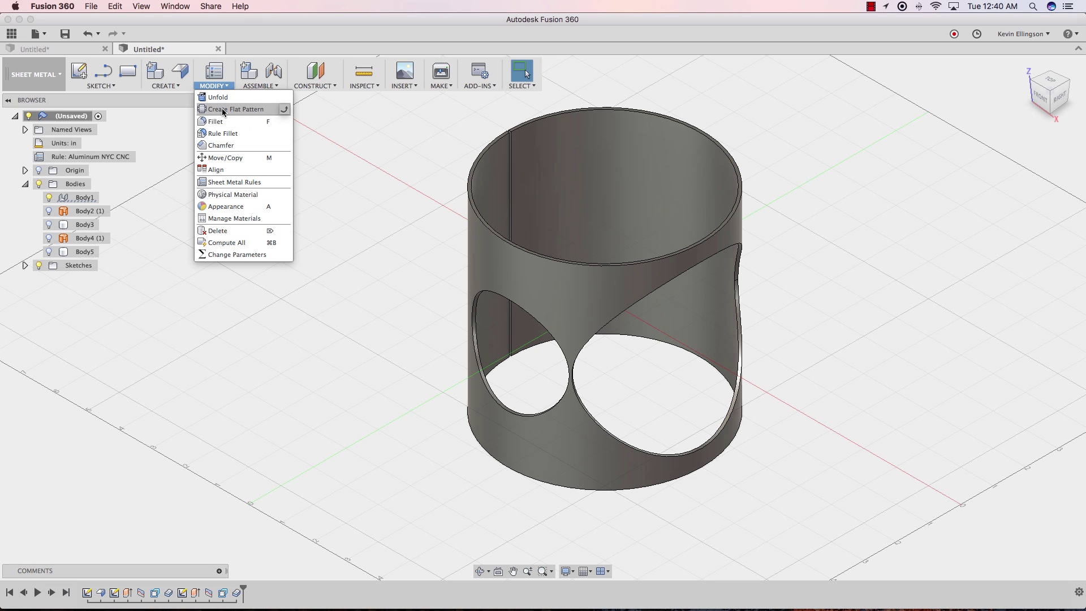
left_click(224, 109)
left_click(614, 195)
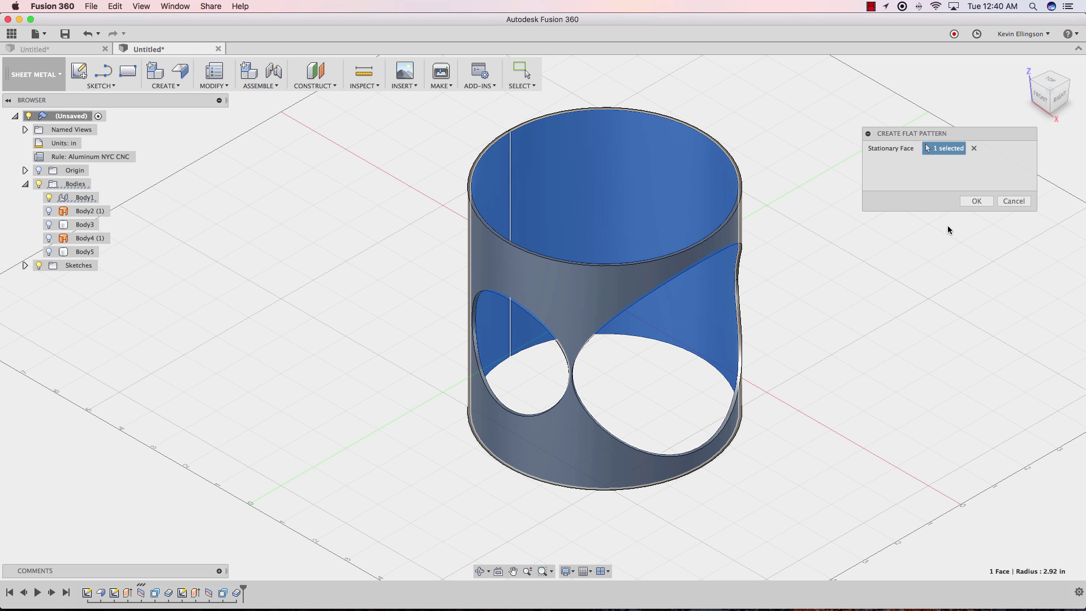
left_click(977, 201)
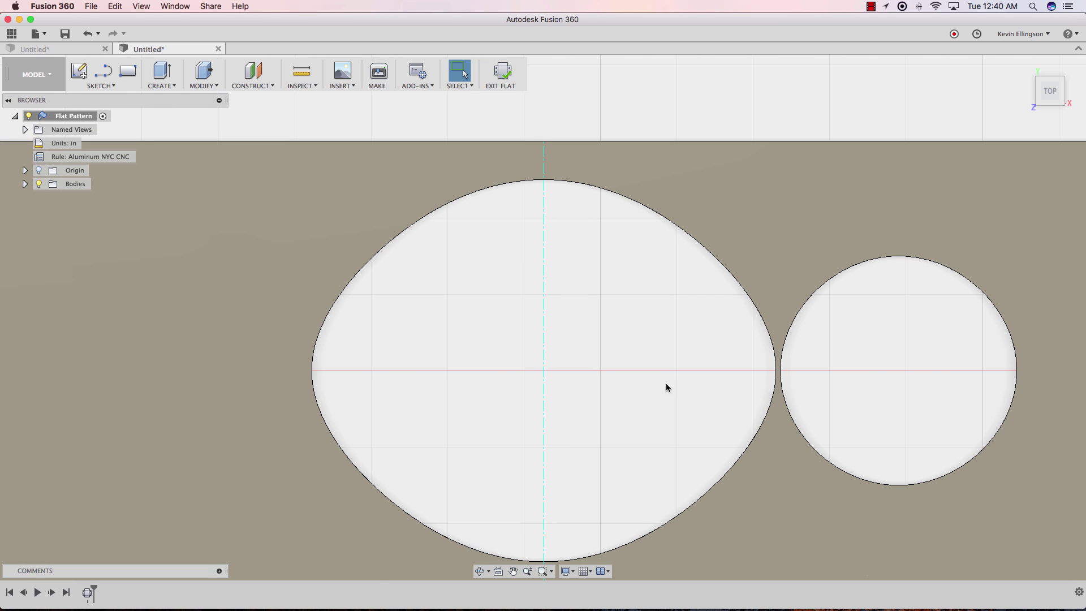
scroll(777, 365, "up", 2)
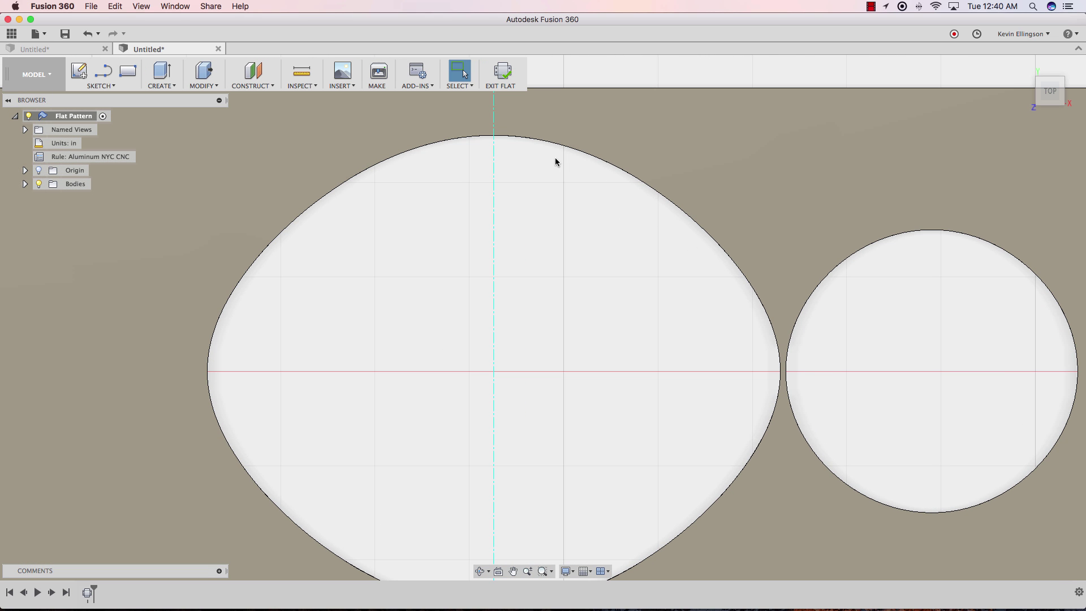
scroll(556, 162, "down", 8)
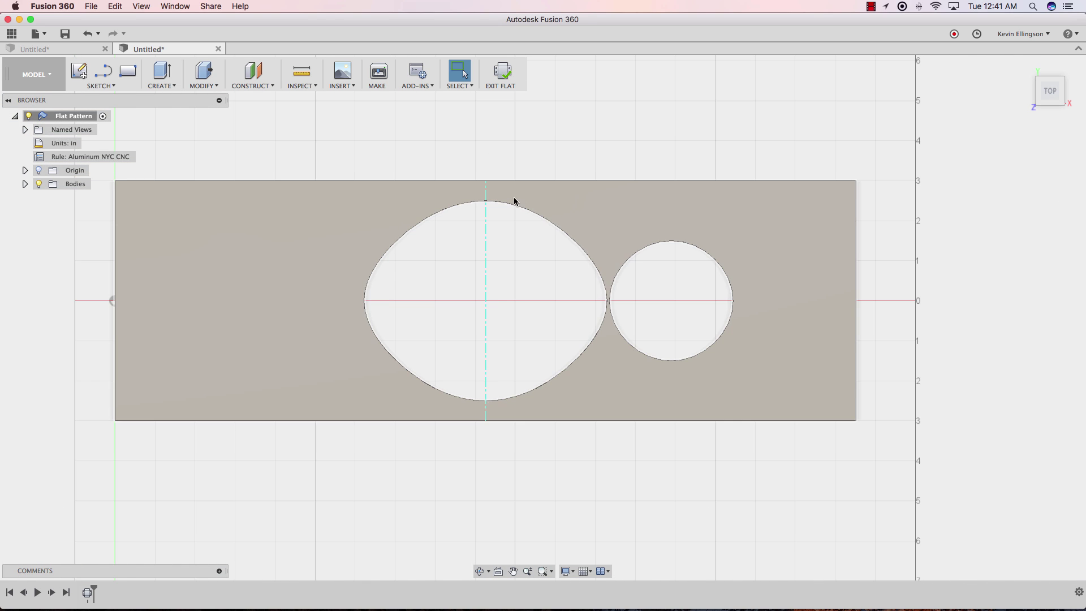